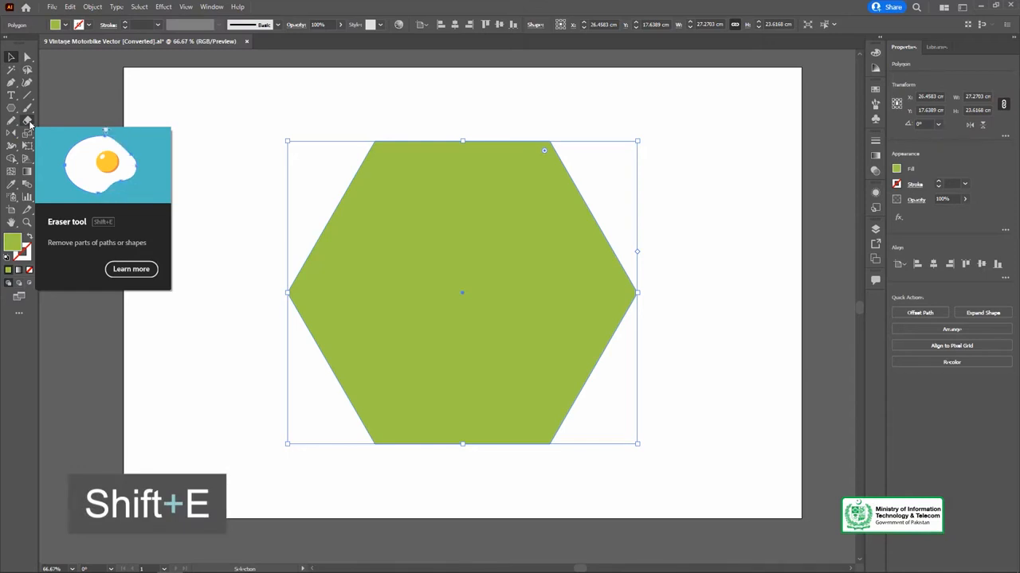
Step: Activate the Eraser tool and adjust its brush diameter, shrinking it and enlarging it to a wide circle
key("shift+e")
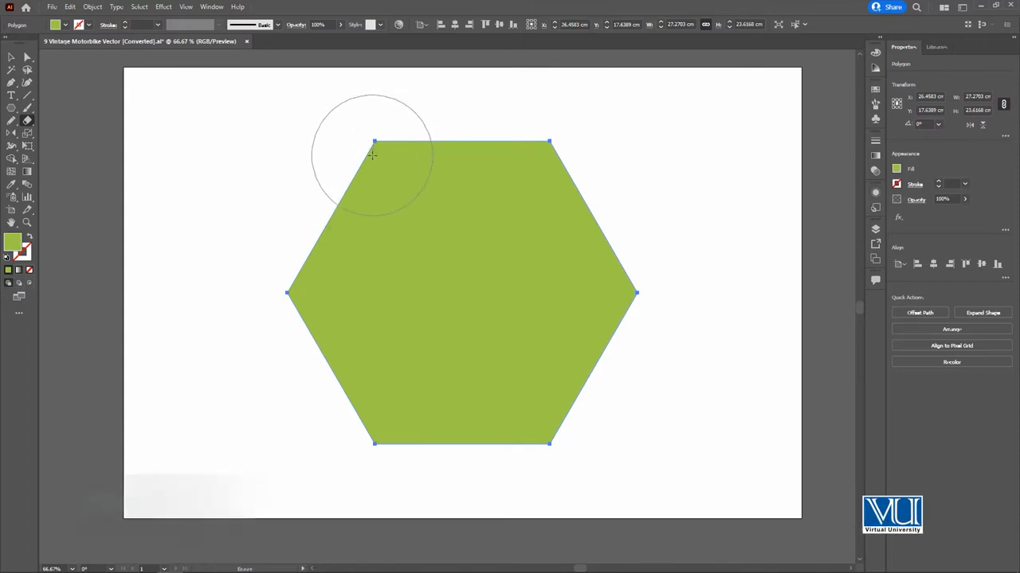
key("bracketleft")
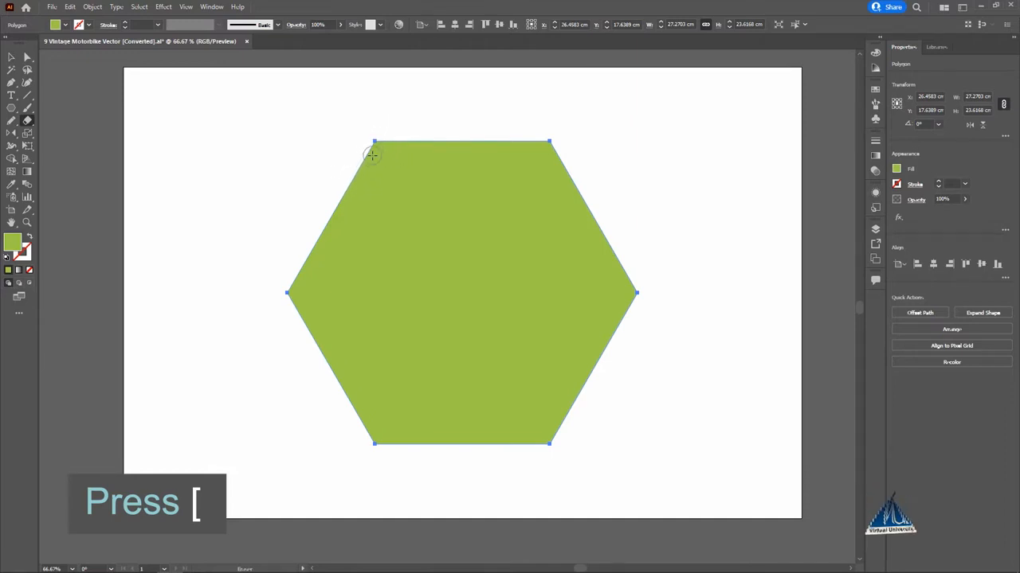
key("bracketright")
key("bracketright")
key("bracketright")
key("bracketright")
key("bracketright")
key("bracketright")
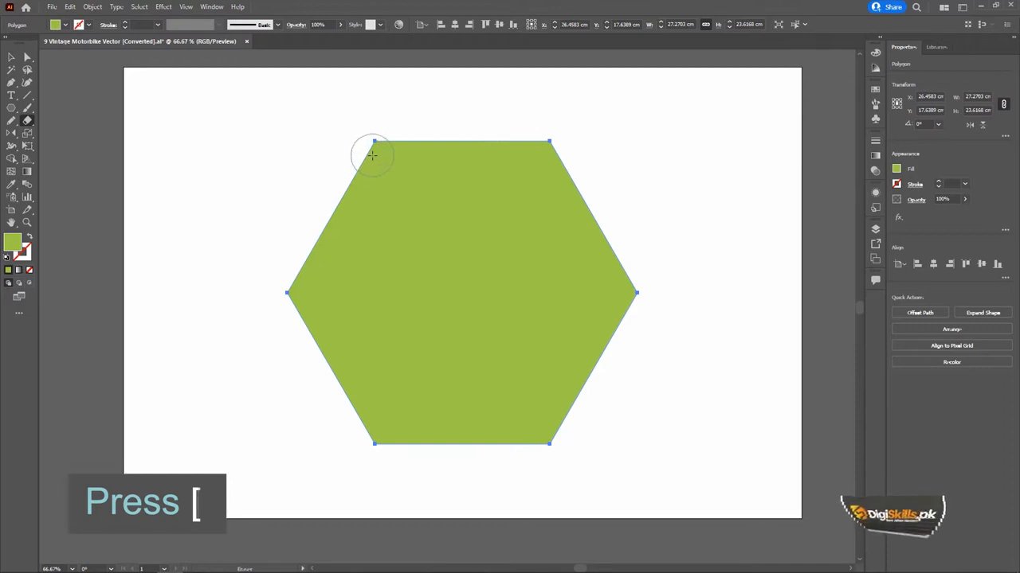
key("bracketright")
key("bracketright")
key("bracketright")
key("bracketright")
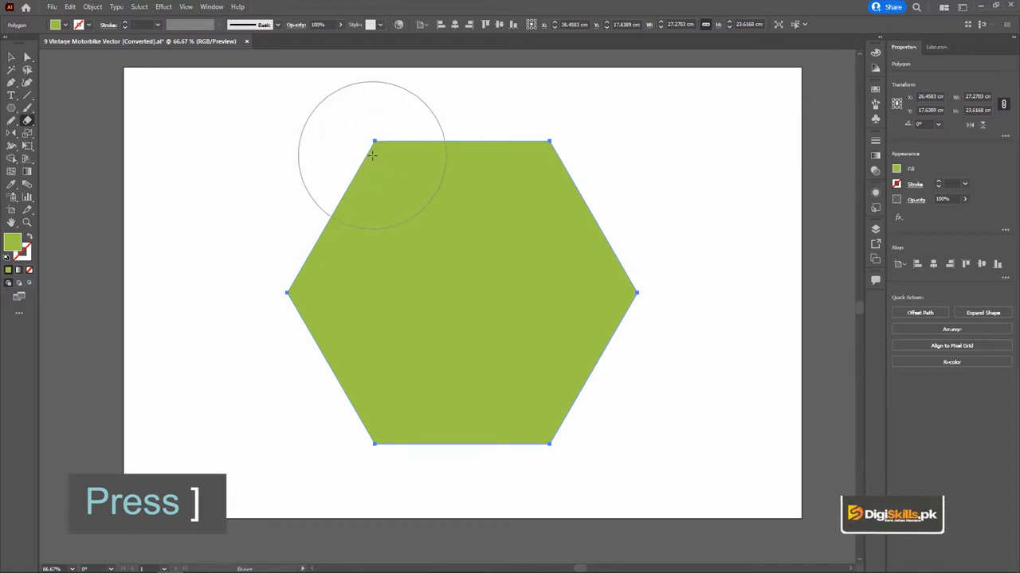
key("bracketleft")
key("bracketleft")
Step: Erase the upper part of the green hexagon with wide strokes, leaving only a strip along its base
mouse_move(252, 191)
left_mouse_down()
mouse_move(356, 176)
mouse_move(496, 177)
mouse_move(695, 214)
left_mouse_up()
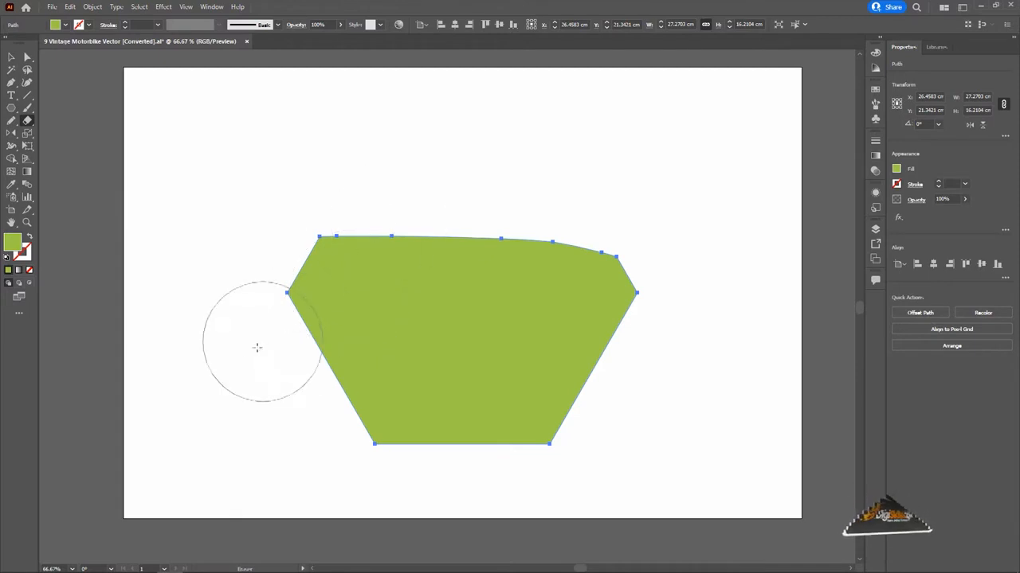
mouse_move(256, 348)
left_mouse_down()
mouse_move(269, 314)
mouse_move(396, 181)
left_mouse_up()
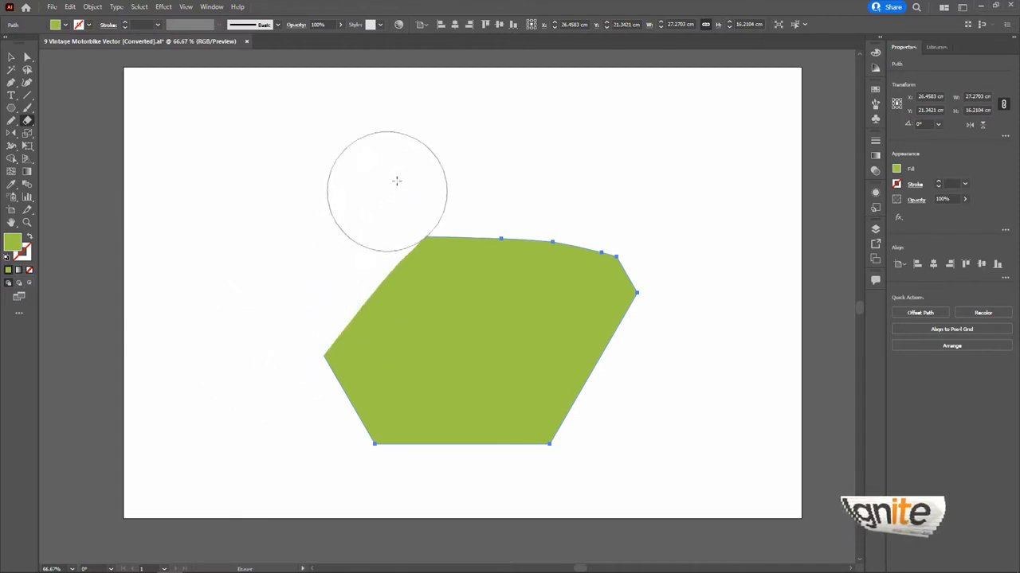
mouse_move(614, 292)
left_mouse_down()
mouse_move(650, 314)
mouse_move(552, 230)
left_mouse_up()
mouse_move(337, 256)
left_mouse_down()
mouse_move(511, 257)
mouse_move(588, 267)
mouse_move(367, 336)
mouse_move(312, 339)
mouse_move(466, 340)
left_mouse_up()
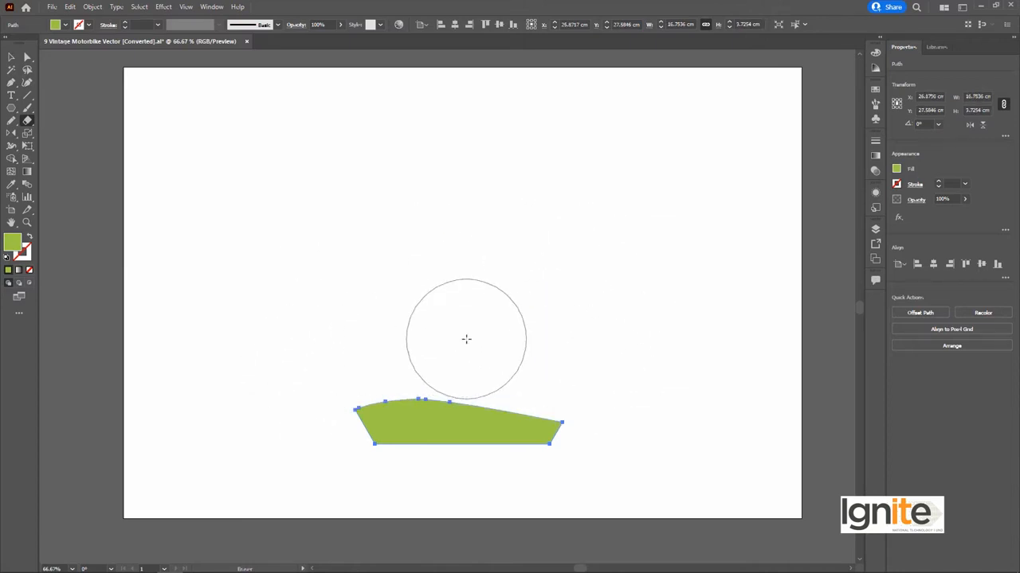
Step: Undo all the wide eraser strokes on the hexagon
key("ctrl+z")
key("ctrl+z")
key("ctrl+z")
key("ctrl+z")
key("ctrl+z")
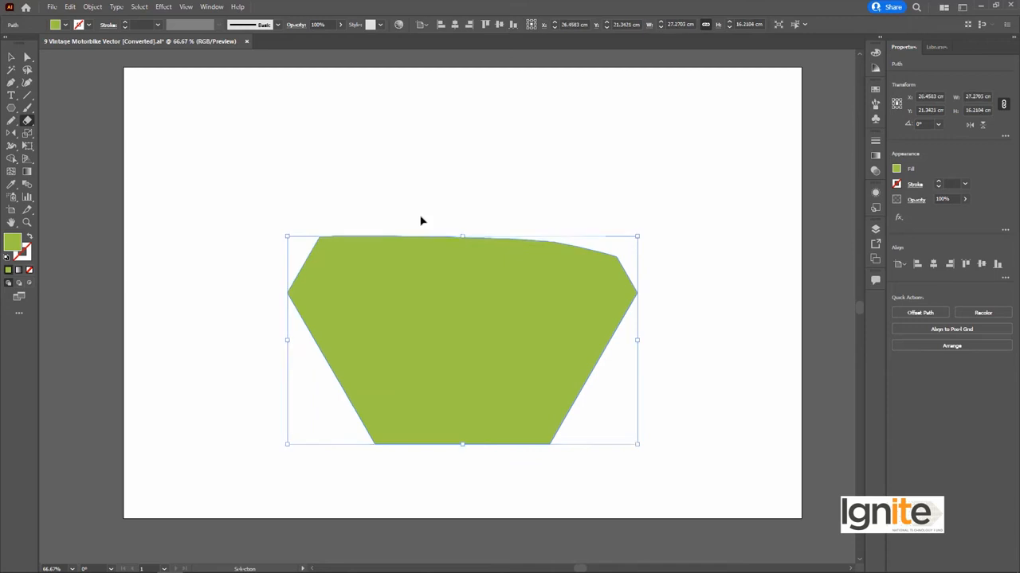
key("ctrl+z")
Step: Reduce the eraser size and erase two thin spirals and one thicker spiral inward from the hexagon's edges
key("bracketleft")
key("bracketleft")
key("bracketleft")
key("bracketleft")
key("bracketleft")
mouse_move(466, 132)
left_mouse_down()
mouse_move(486, 218)
mouse_move(448, 292)
mouse_move(397, 296)
mouse_move(363, 231)
mouse_move(418, 188)
mouse_move(477, 216)
mouse_move(432, 263)
mouse_move(384, 261)
mouse_move(392, 220)
mouse_move(444, 214)
mouse_move(443, 250)
mouse_move(401, 233)
left_mouse_up()
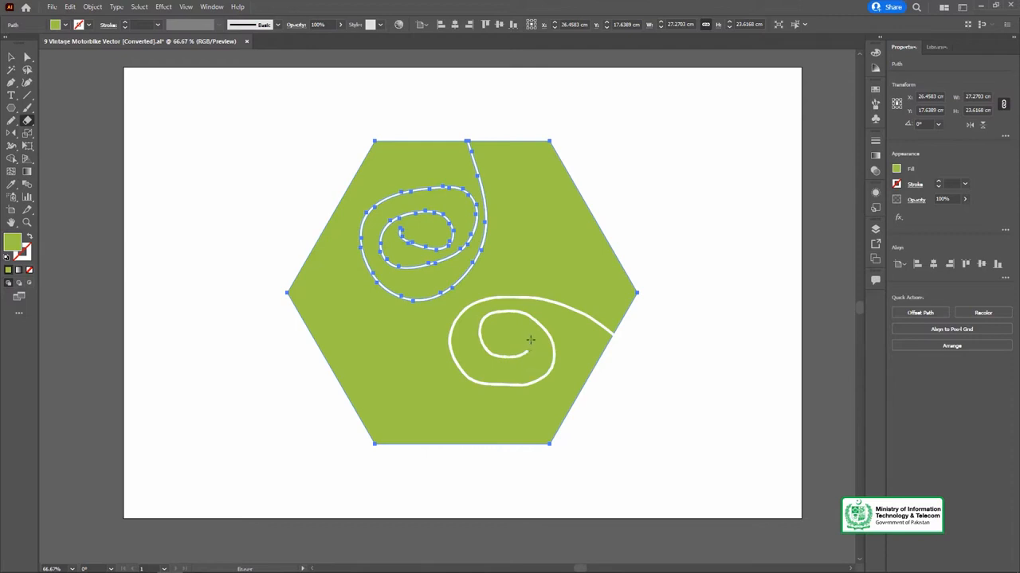
left_click_drag(503, 338, 503, 342)
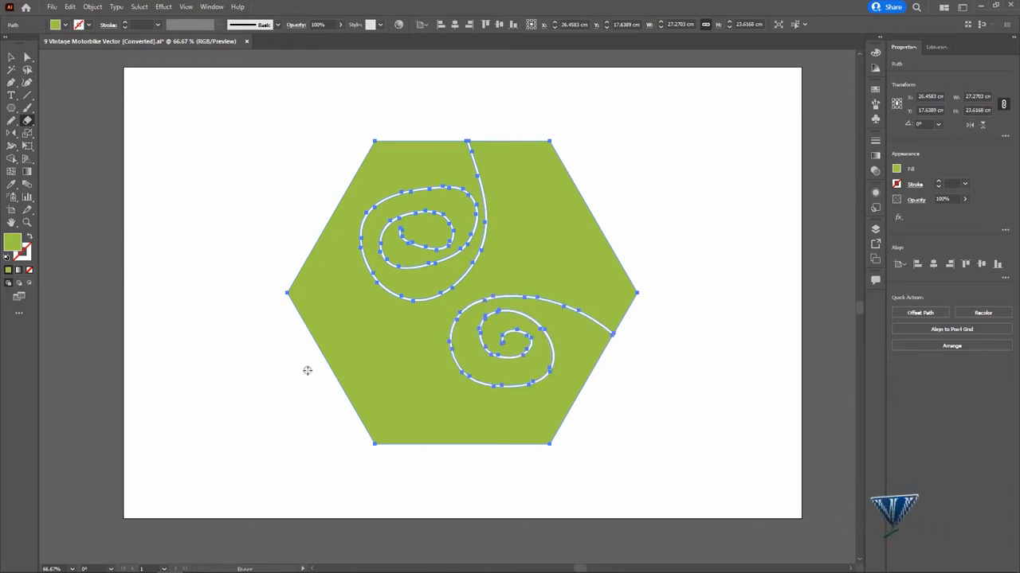
mouse_move(318, 343)
left_mouse_down()
mouse_move(364, 328)
mouse_move(418, 357)
mouse_move(391, 386)
mouse_move(354, 367)
mouse_move(366, 351)
mouse_move(384, 368)
left_mouse_up()
key("v")
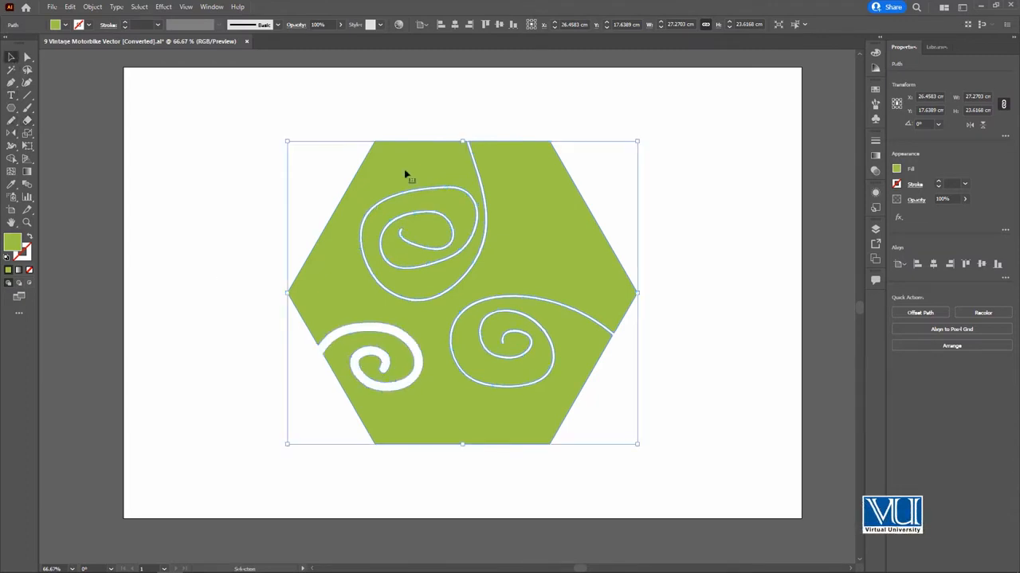
Step: Undo the three erased spirals to restore the solid hexagon
key("ctrl+z")
key("ctrl+z")
key("ctrl+z")
key("ctrl+z")
key("ctrl+z")
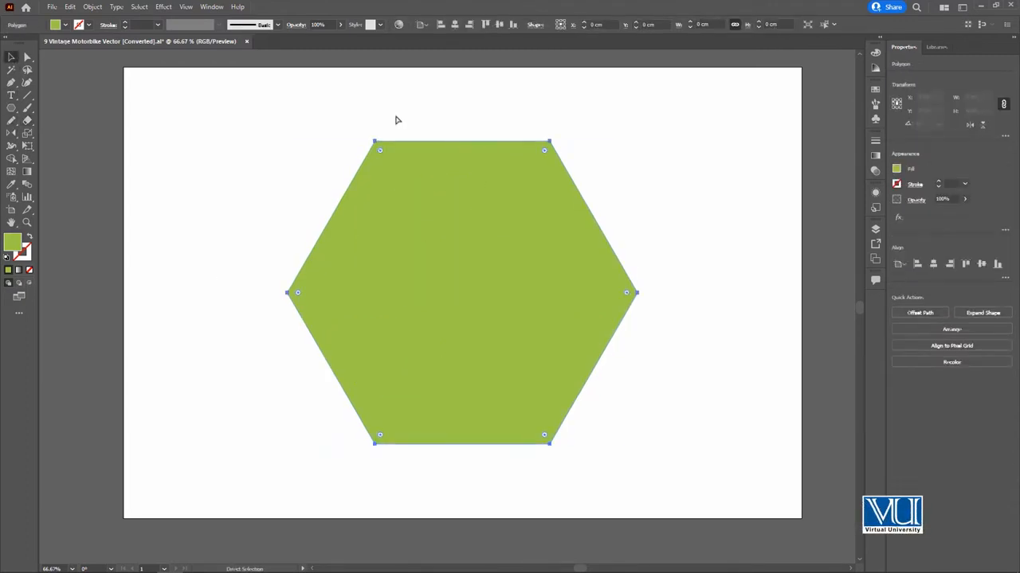
key("ctrl+z")
key("ctrl+z")
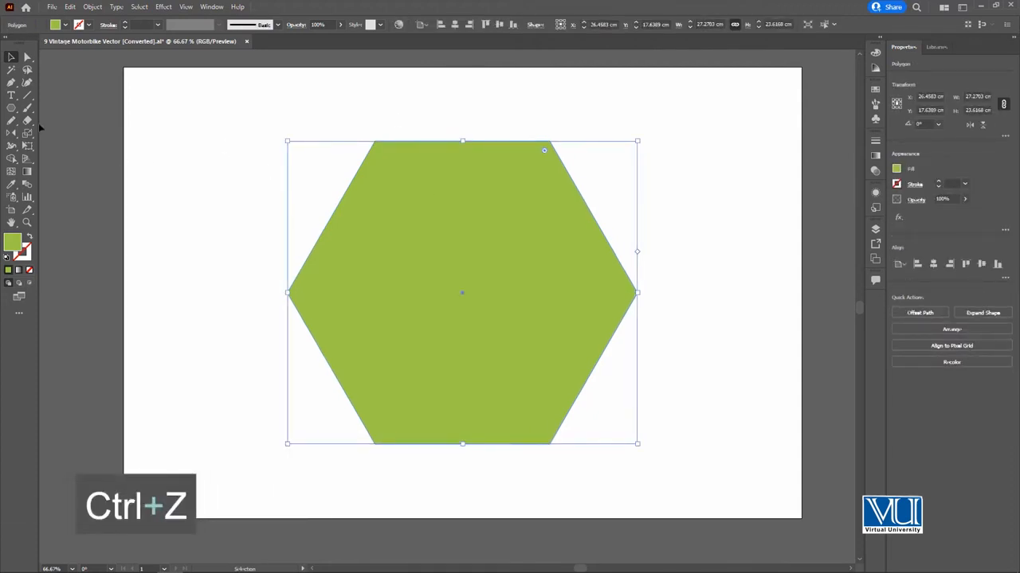
Step: Cut the hexagon's outline with the Scissors tool at one point on each of its six sides
left_click(27, 120)
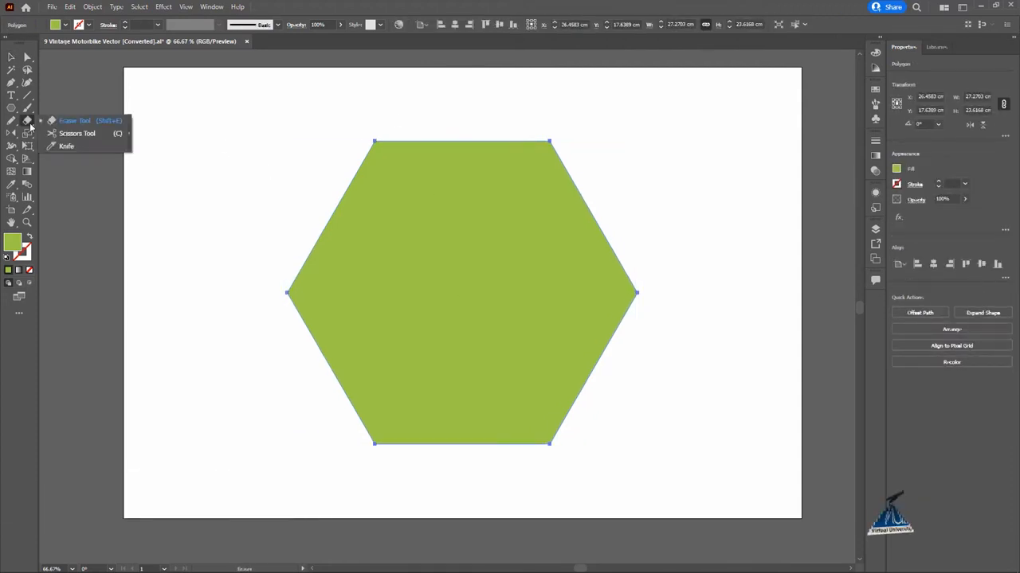
left_click(75, 134)
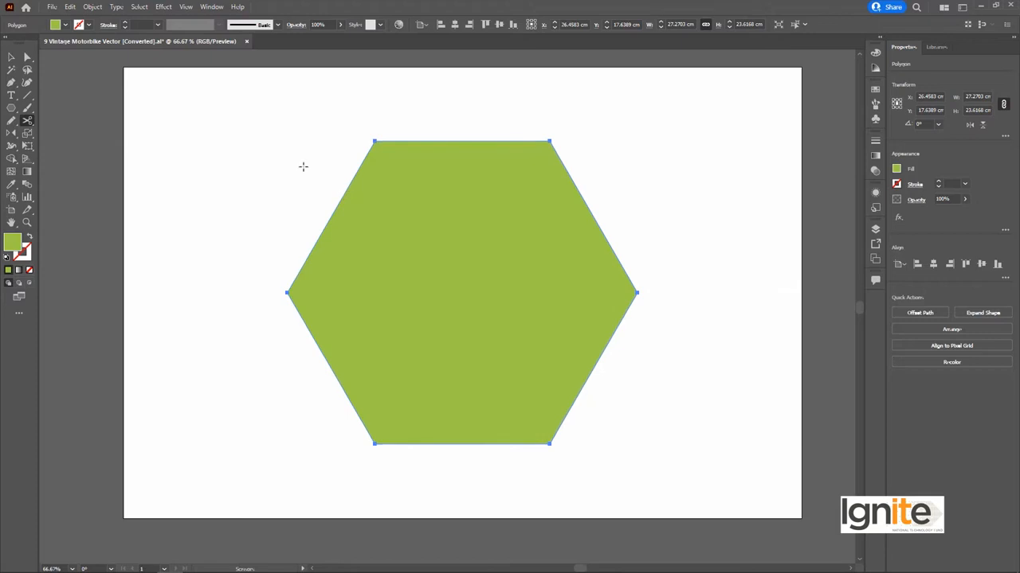
left_click(348, 187)
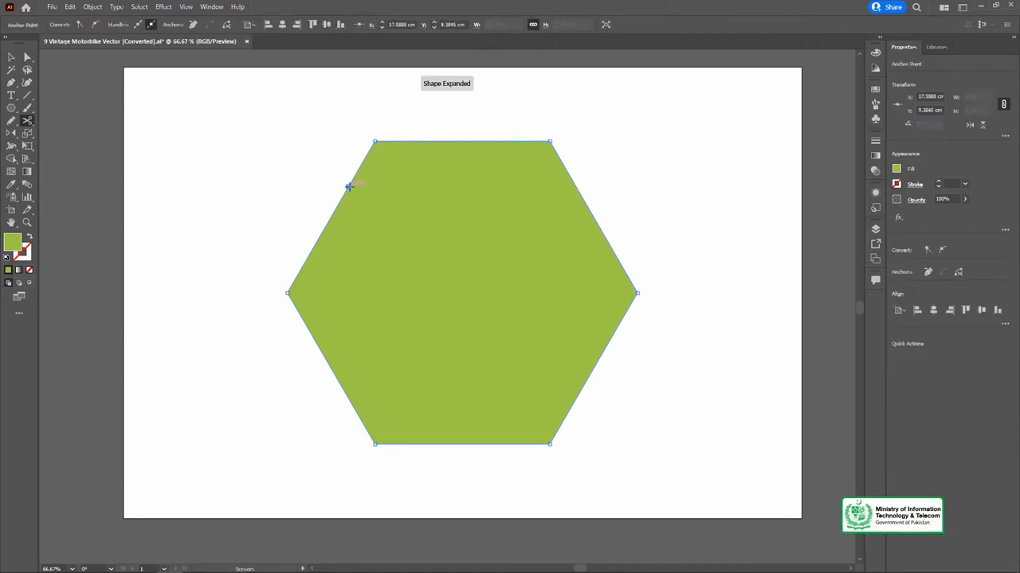
left_click(476, 141)
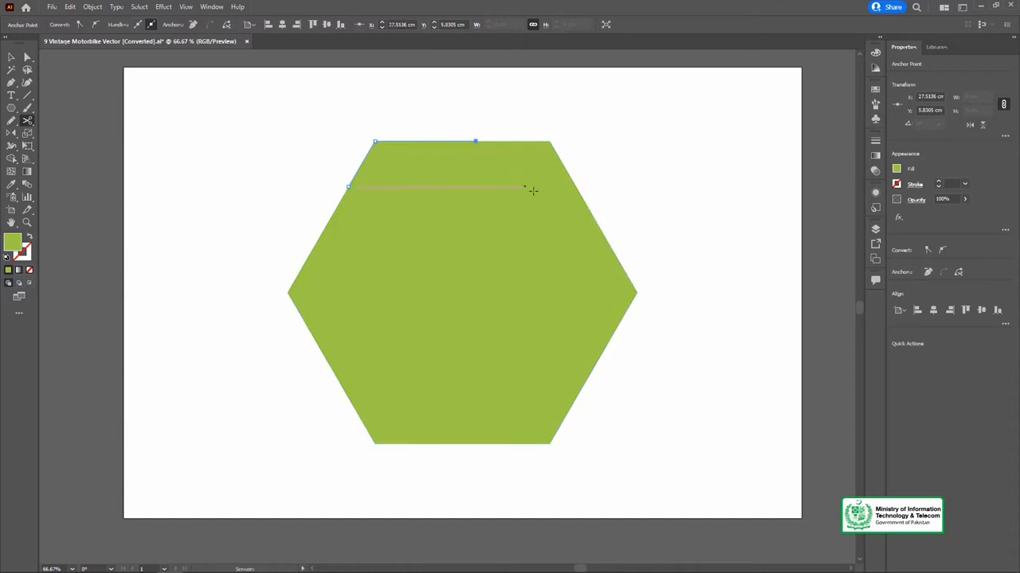
left_click(580, 196)
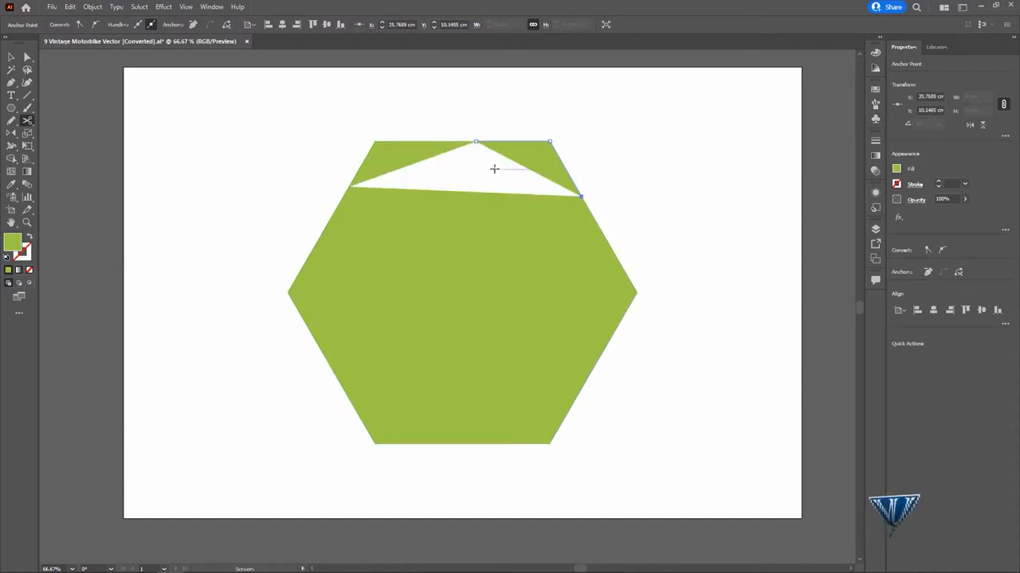
left_click(618, 325)
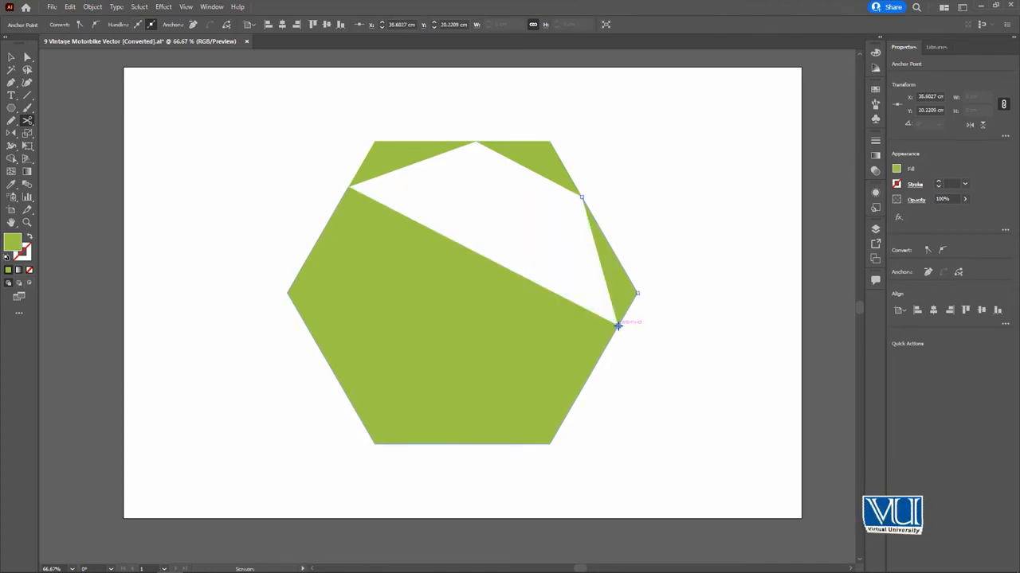
left_click(466, 444)
left_click(330, 367)
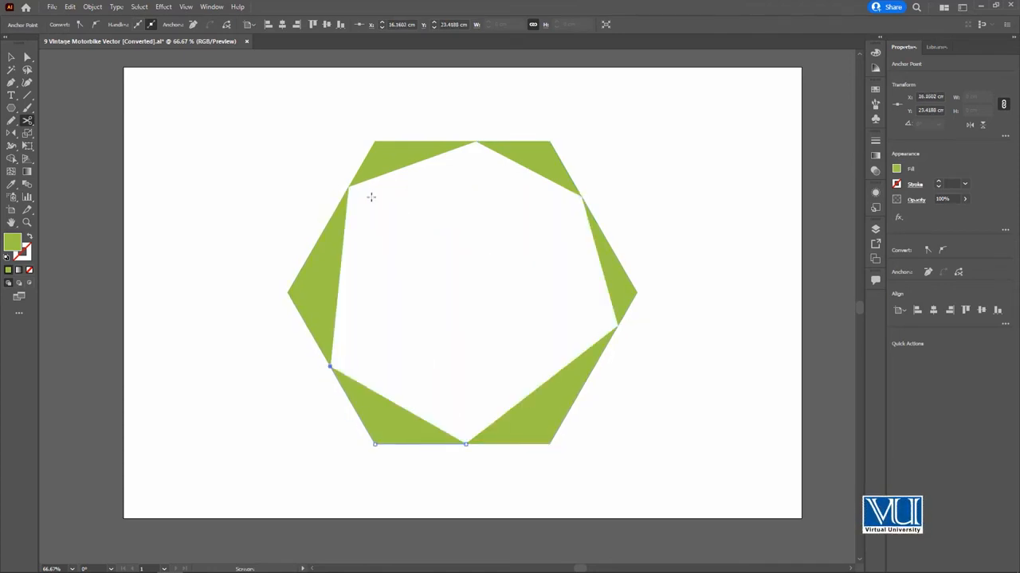
left_click(348, 185)
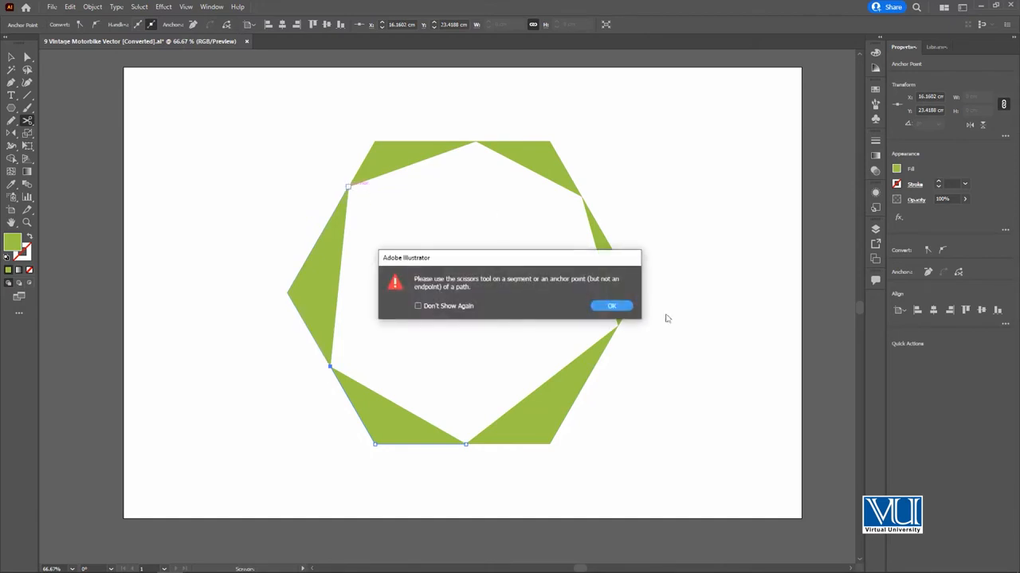
left_click(610, 311)
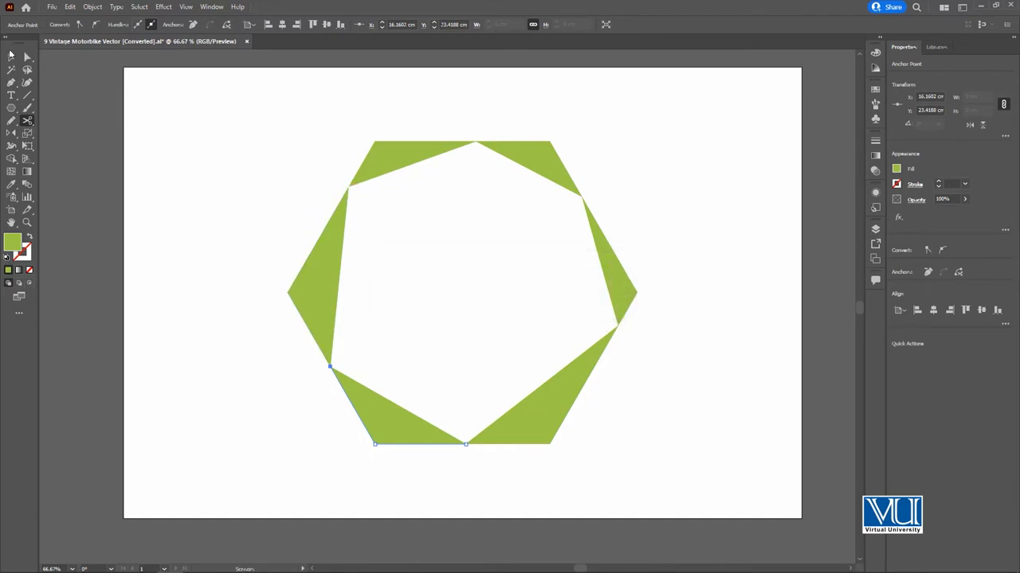
Step: Move the six cut corner pieces outward one by one to separate them, and deselect everything
left_click(10, 57)
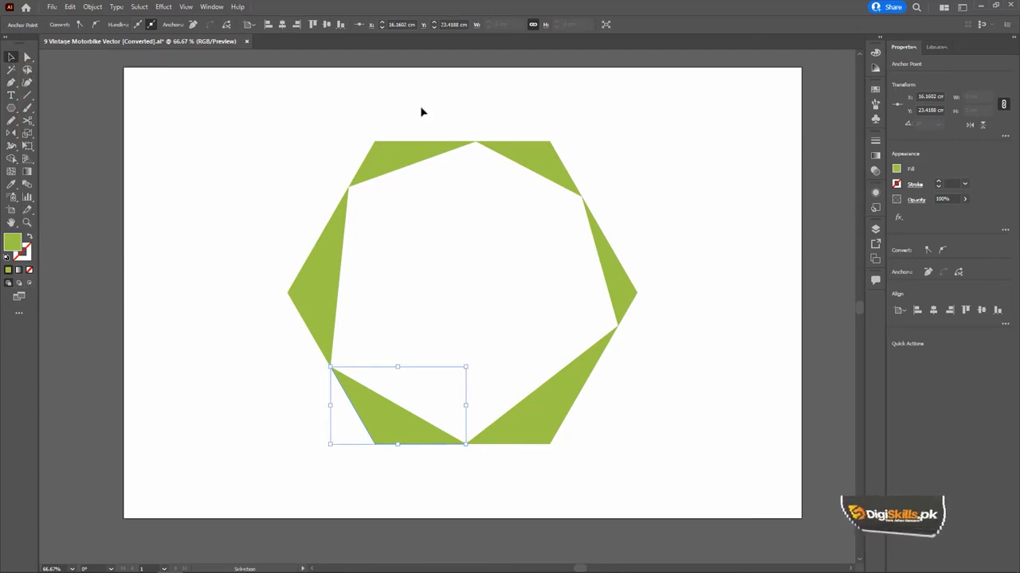
left_click(382, 146)
left_click_drag(330, 244, 293, 244)
left_click_drag(430, 160, 409, 143)
left_click_drag(503, 156, 531, 146)
left_click_drag(603, 271, 630, 262)
left_click_drag(582, 363, 617, 380)
left_click_drag(403, 432, 367, 426)
left_click(528, 284)
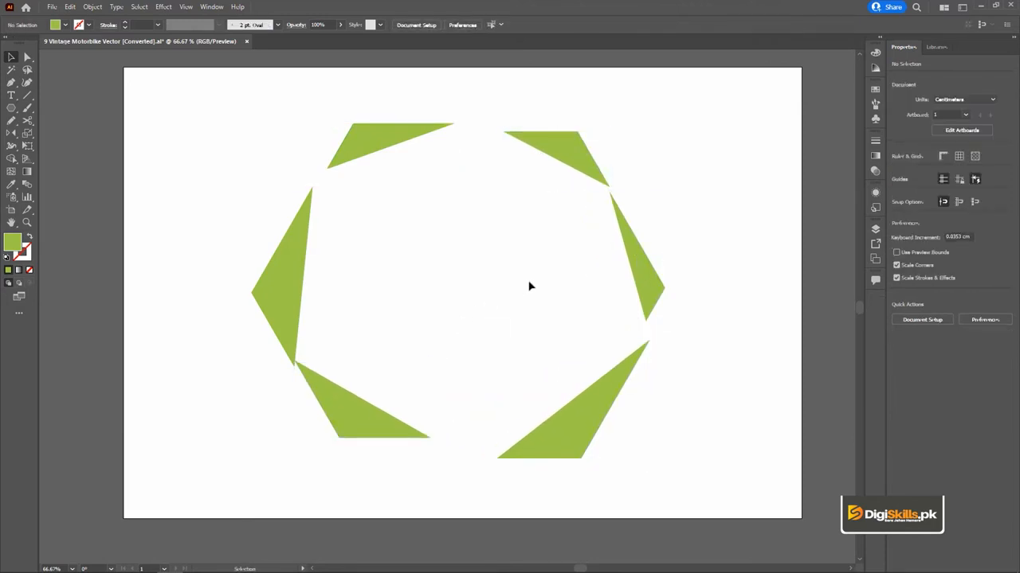
Step: Undo the piece moves and all the Scissors cuts to restore the original hexagon
key("ctrl+z")
key("ctrl+z")
key("ctrl+z")
key("ctrl+z")
key("ctrl+z")
key("ctrl+z")
key("ctrl+z")
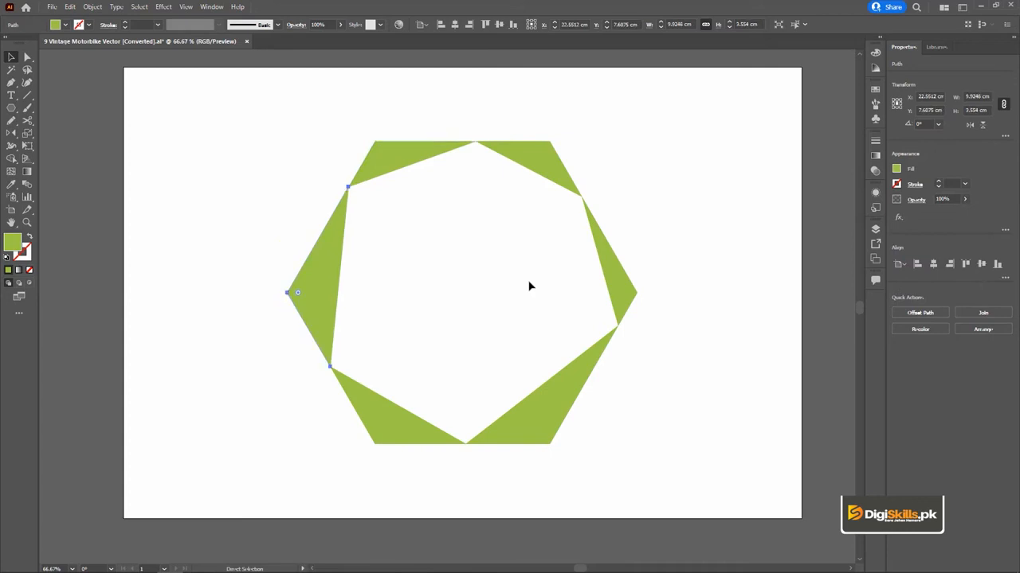
key("ctrl+z")
key("ctrl+z")
key("ctrl+z")
key("ctrl+z")
key("ctrl+z")
key("ctrl+z")
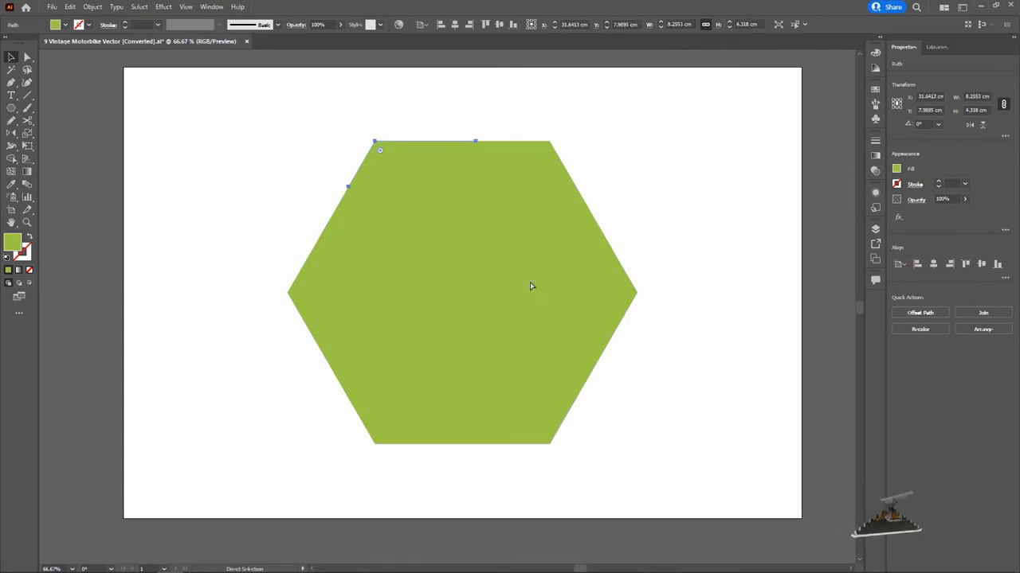
key("ctrl+z")
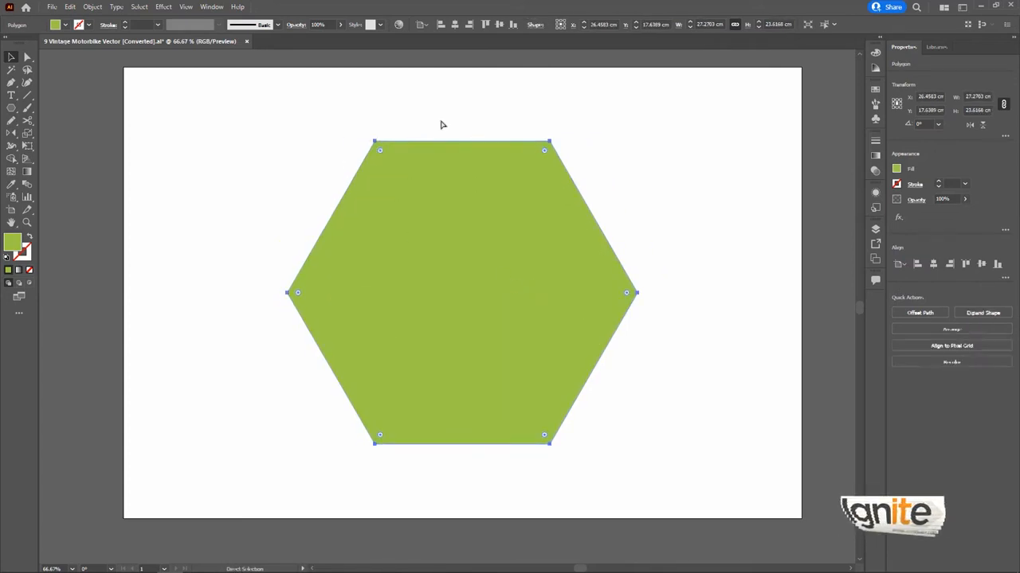
key("v")
Step: Slice the hexagon with the Knife tool along three freehand lines that cross near its centre
mouse_move(27, 120)
left_mouse_down()
mouse_move(88, 135)
mouse_move(90, 146)
left_mouse_up()
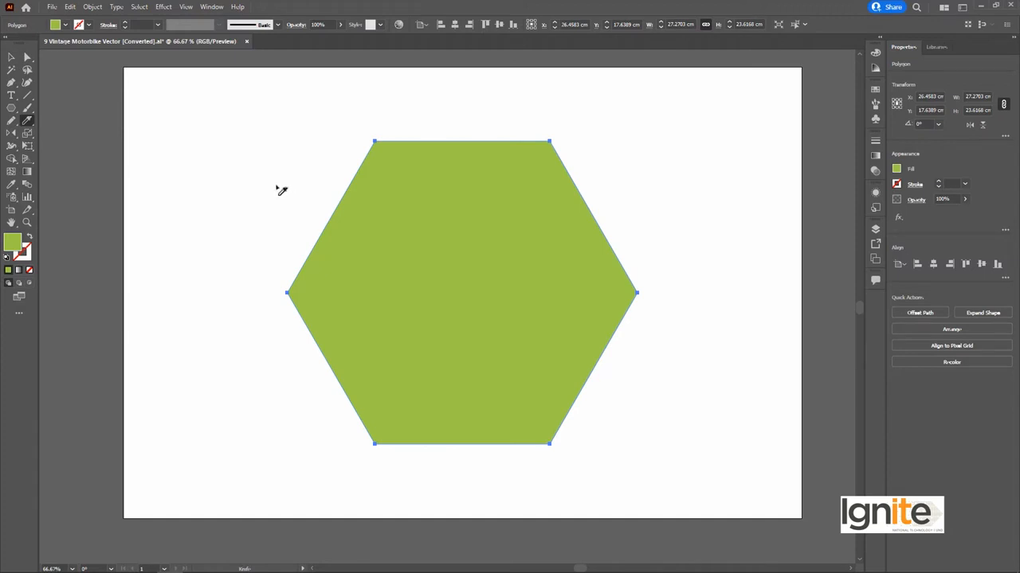
mouse_move(301, 194)
left_mouse_down()
mouse_move(543, 295)
mouse_move(646, 354)
left_mouse_up()
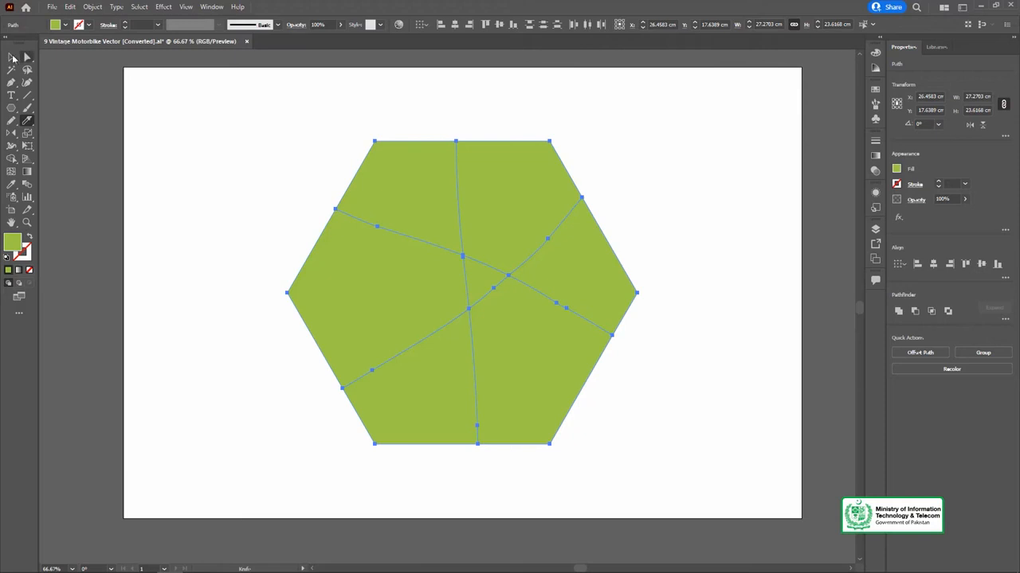
Step: Select several of the sliced hexagon pieces one at a time to check the cuts, and deselect them
left_click(12, 57)
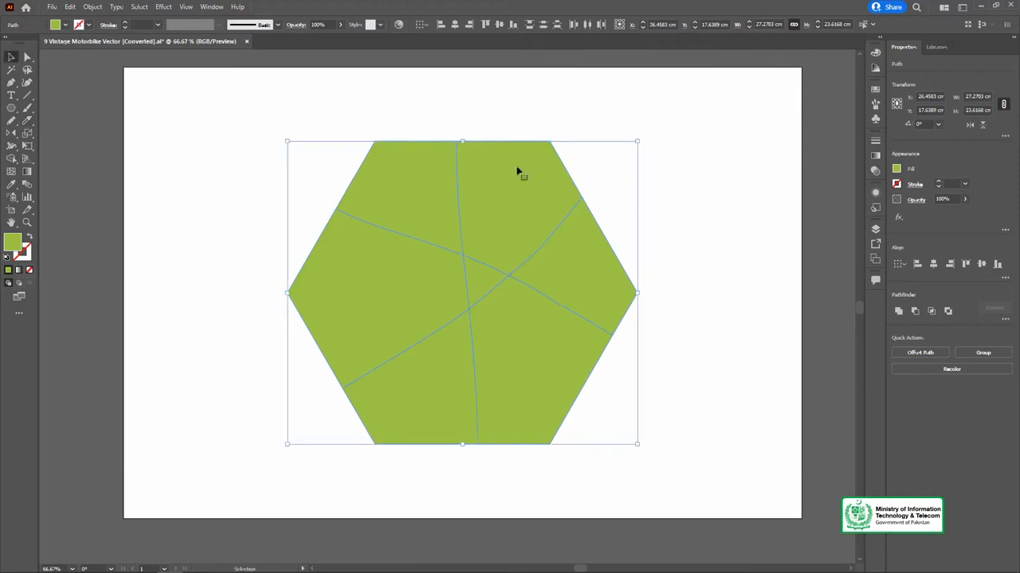
left_click(579, 171)
left_click(482, 207)
left_click(384, 225)
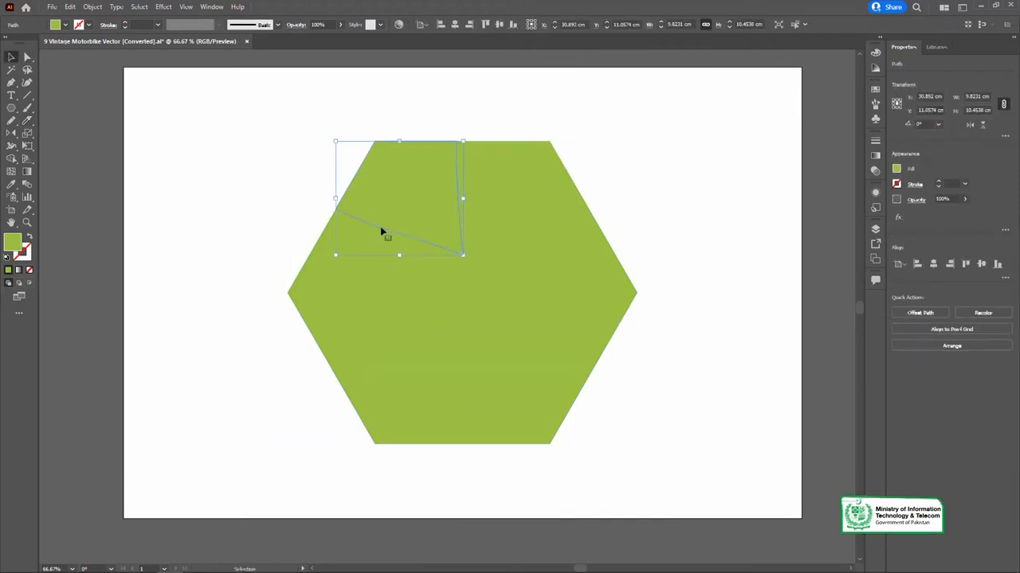
left_click(373, 282)
left_click(250, 234)
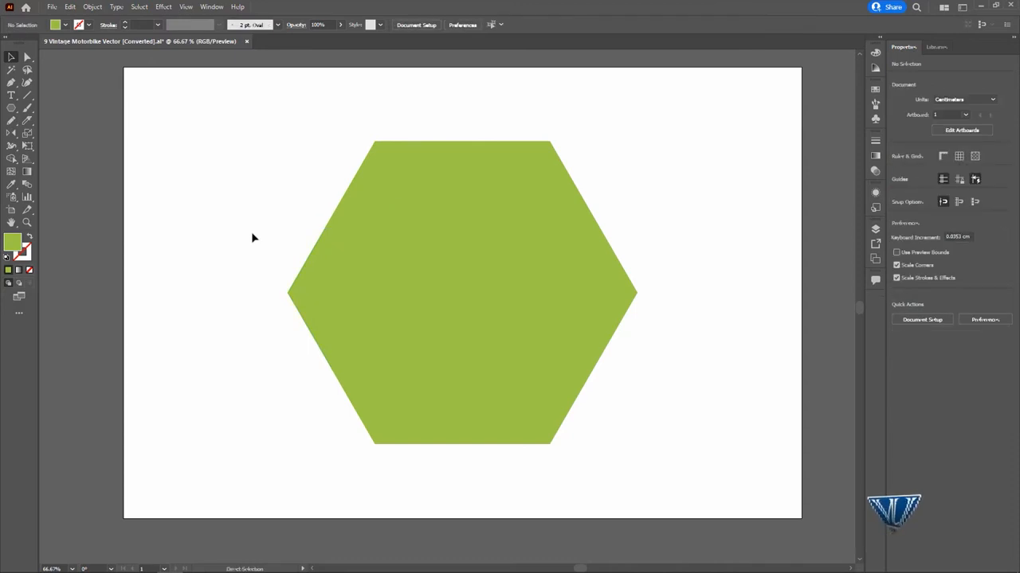
Step: Examine the knife cuts in Outline view with all pieces selected, return to Preview and clear the selection
key("ctrl+y")
left_click_drag(290, 154, 642, 389)
left_click_drag(671, 154, 236, 378)
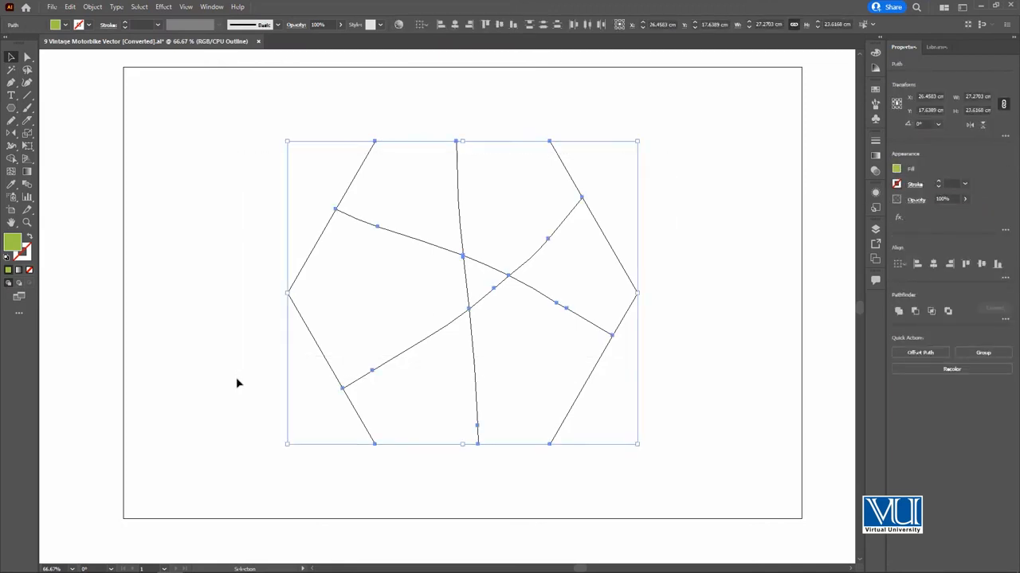
key("ctrl+y")
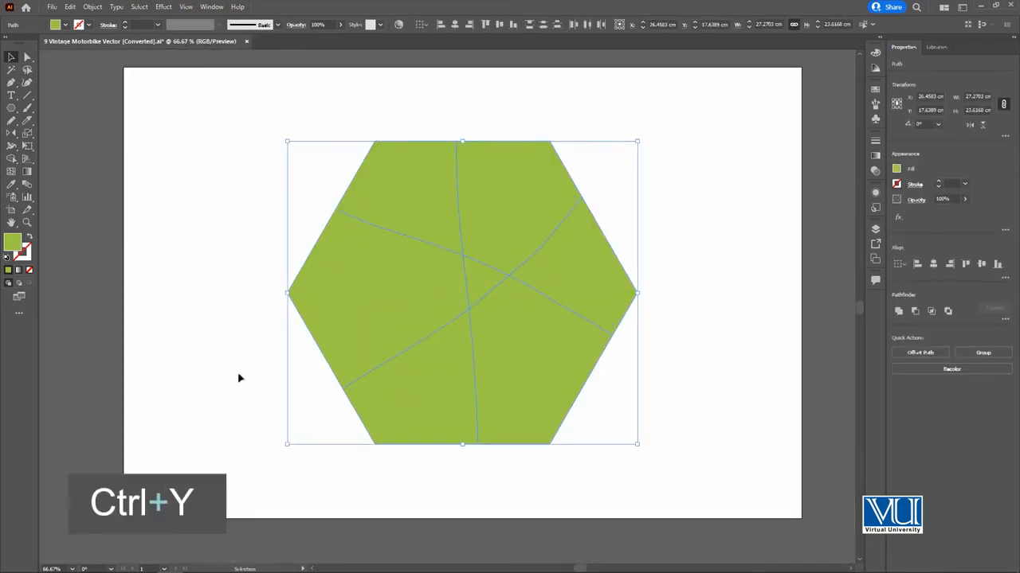
left_click(419, 170)
left_click(268, 180)
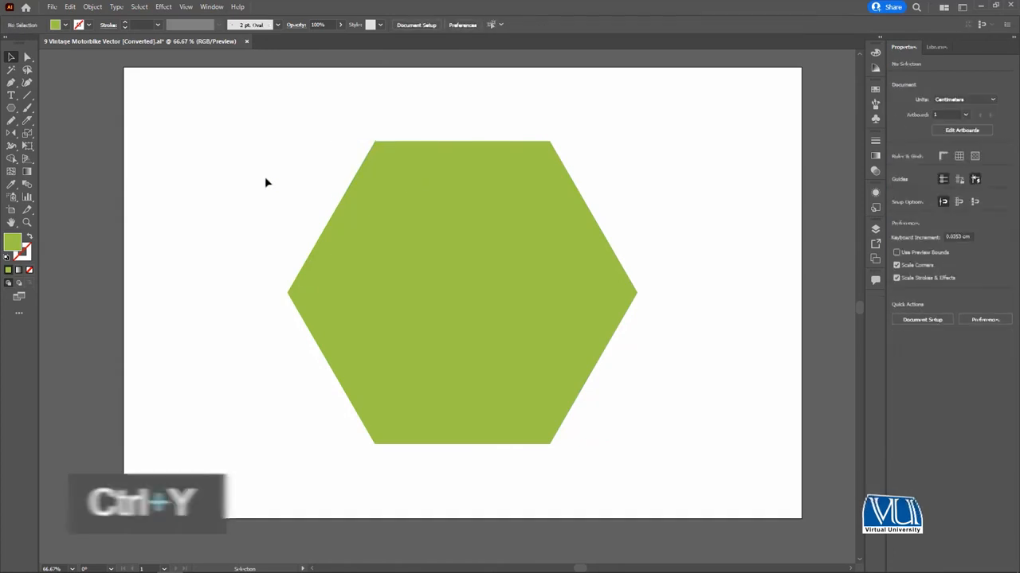
Step: Cycle through the full-screen display modes, pan around the artboard, and return to the normal screen mode
key("f")
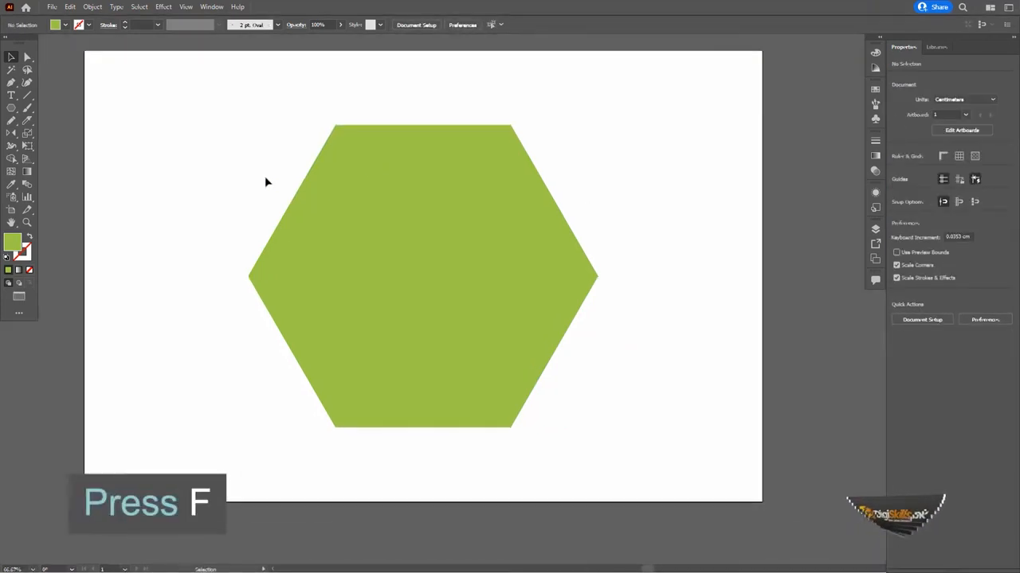
key("f")
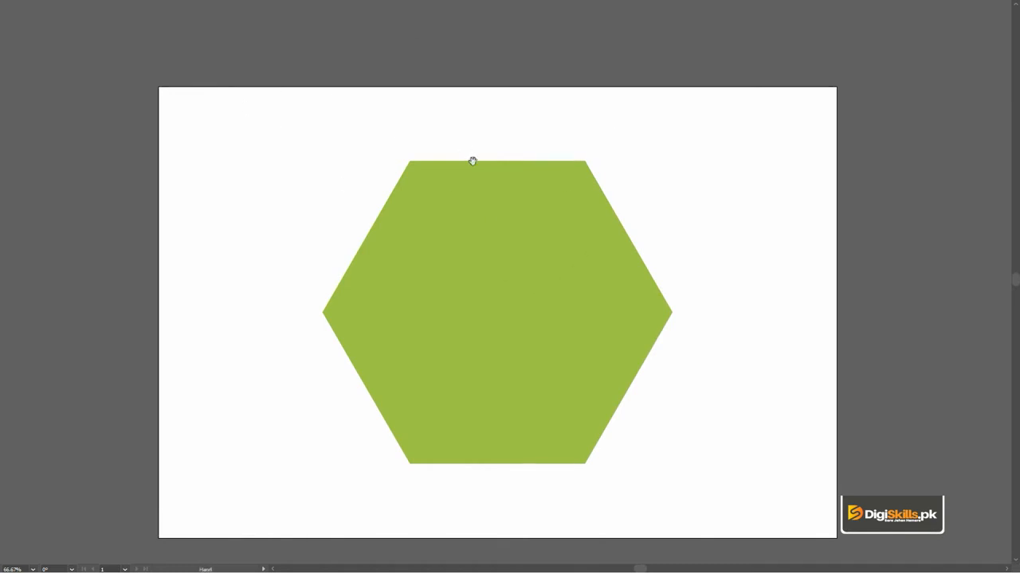
left_click_drag(473, 162, 447, 127)
key("f")
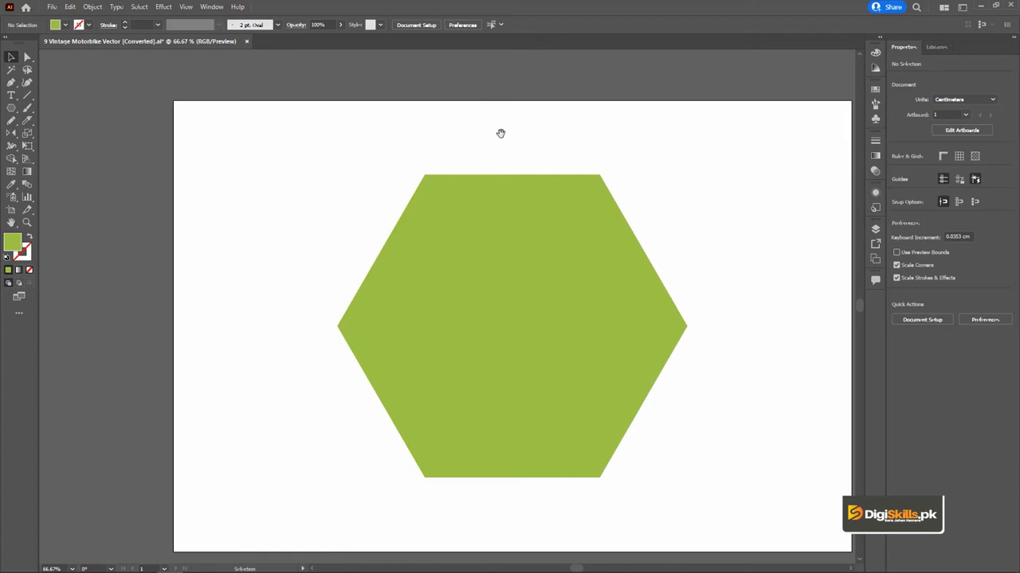
key("f")
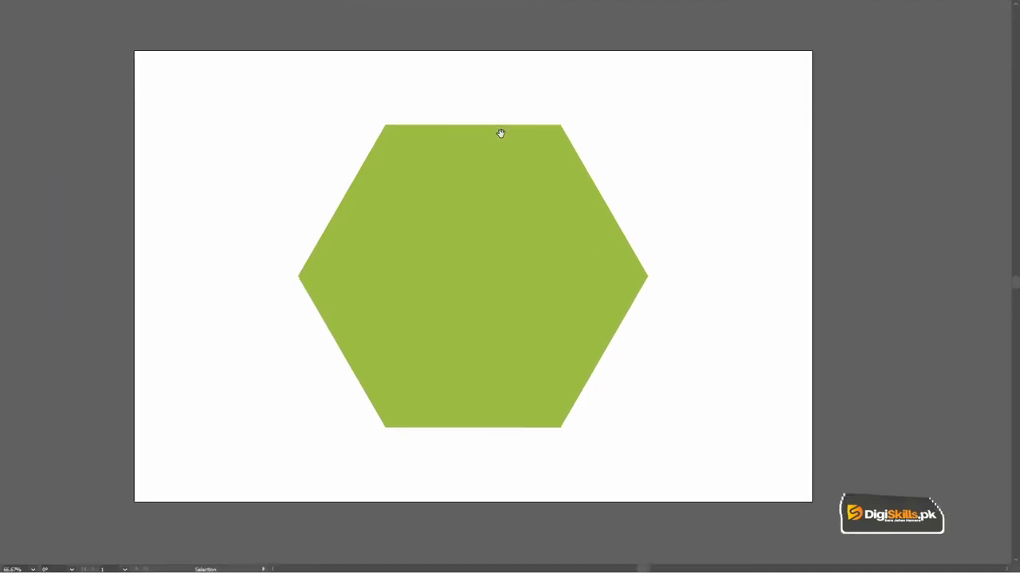
key("f")
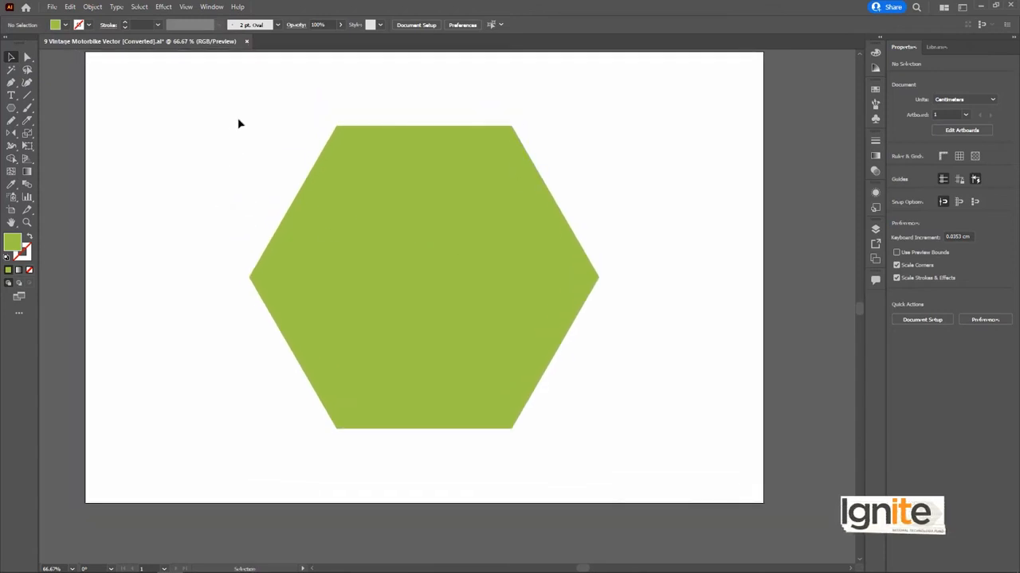
Step: Move the outer knife-cut pieces of the hexagon outward so that gaps separate them around the small central triangle, and clear the selection
left_click(381, 171)
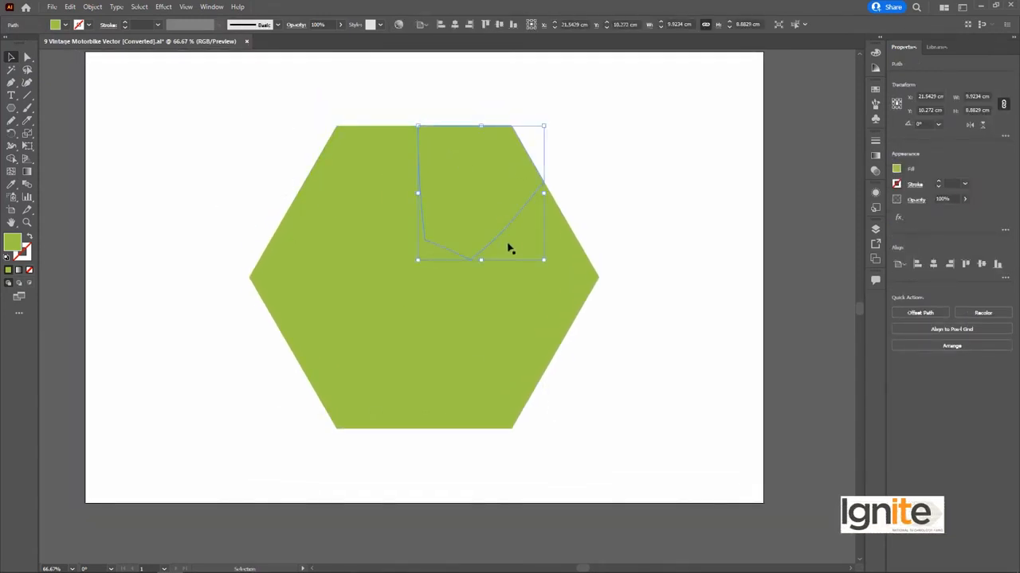
left_click_drag(568, 266, 653, 230)
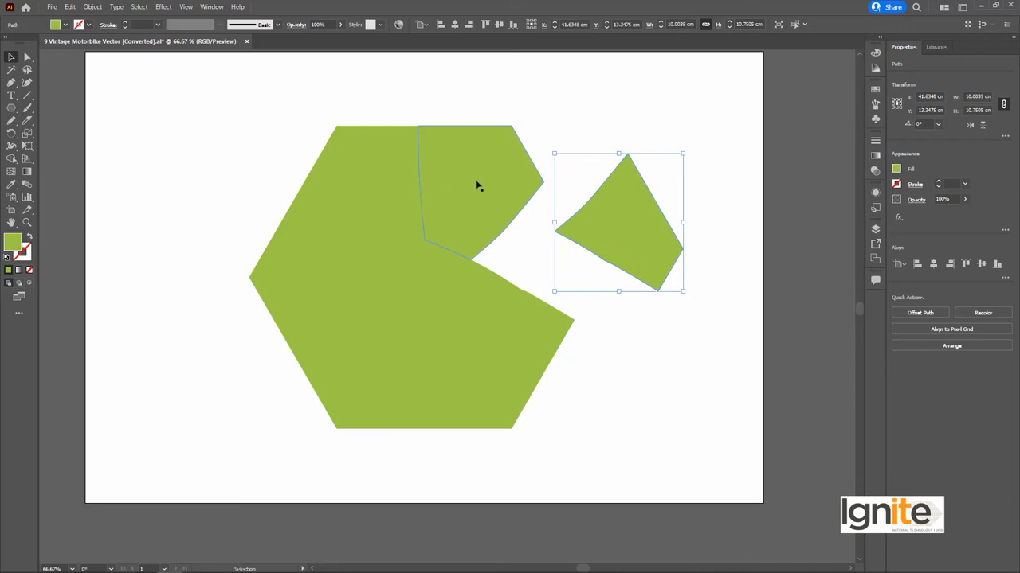
left_click_drag(476, 184, 490, 163)
left_click_drag(398, 184, 381, 158)
left_click_drag(337, 235, 301, 259)
left_click_drag(407, 359, 394, 388)
left_click_drag(526, 332, 564, 352)
left_click_drag(693, 113, 321, 390)
left_click_drag(473, 149, 465, 130)
left_click(157, 165)
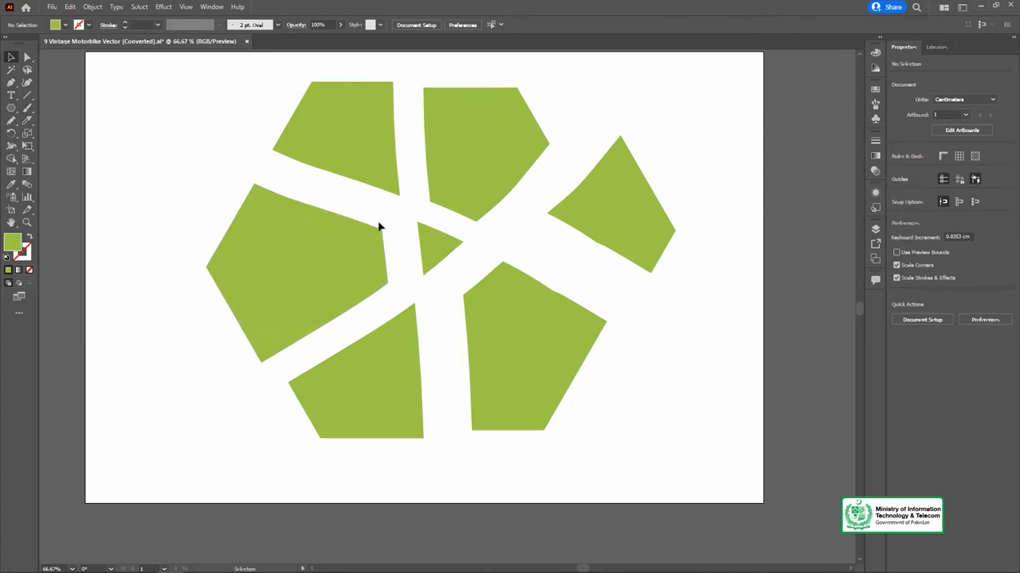
Step: Delete all the separated hexagon pieces from the artboard
key("ctrl+a")
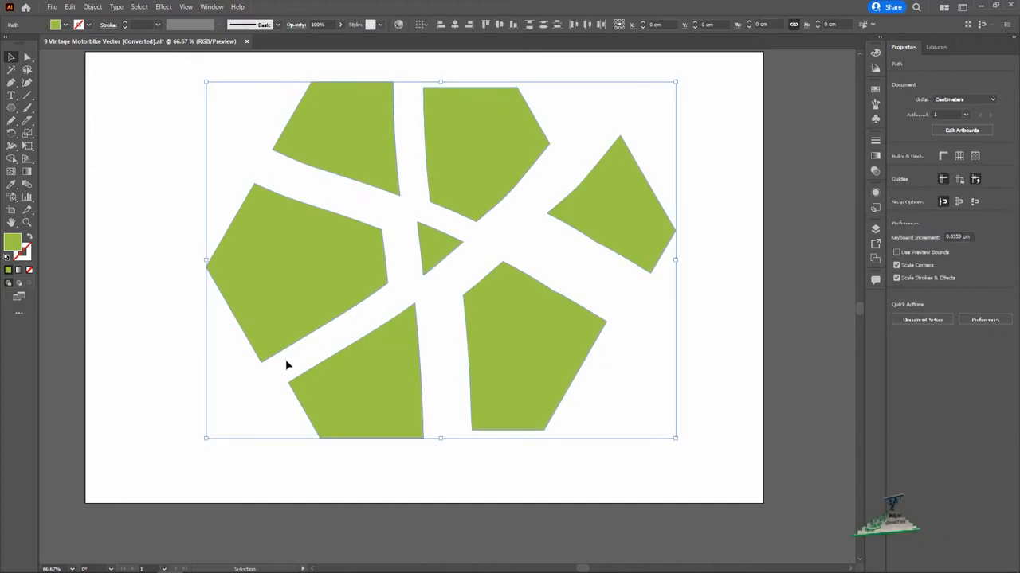
key("Delete")
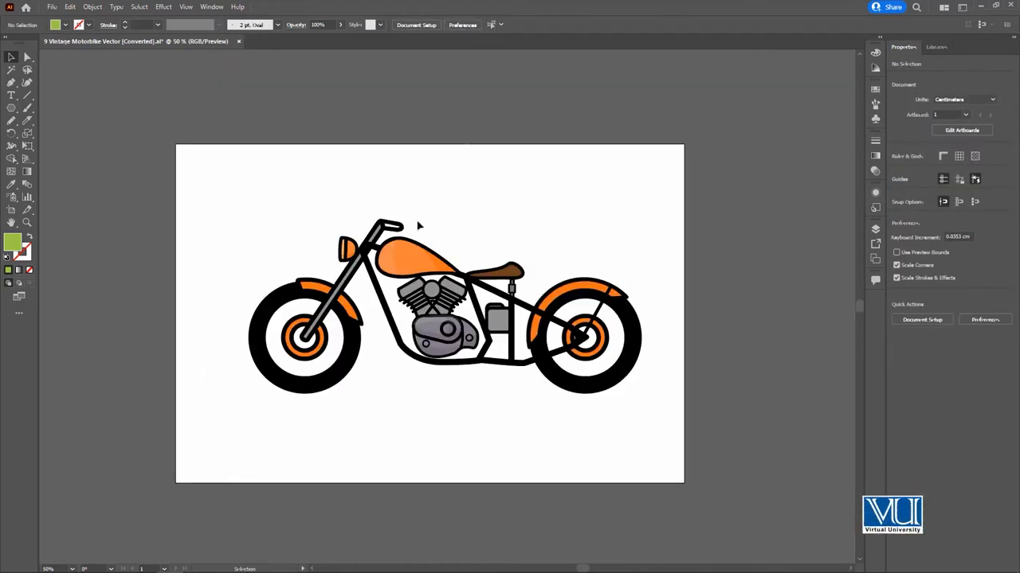
Step: Rotate the whole motorbike group freehand with the Rotate tool in several turns, leaving it almost level
left_click(400, 267)
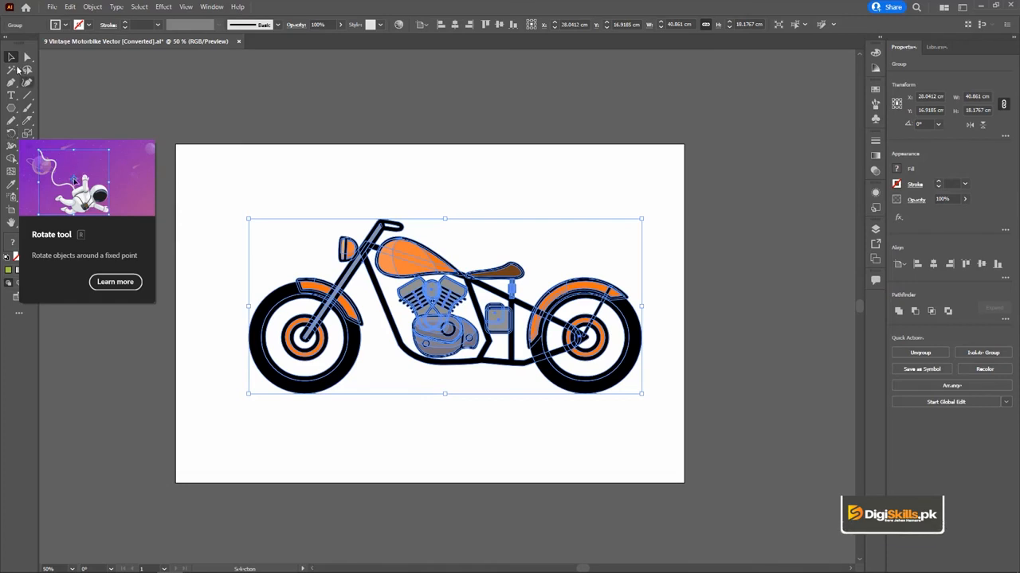
left_click(11, 135)
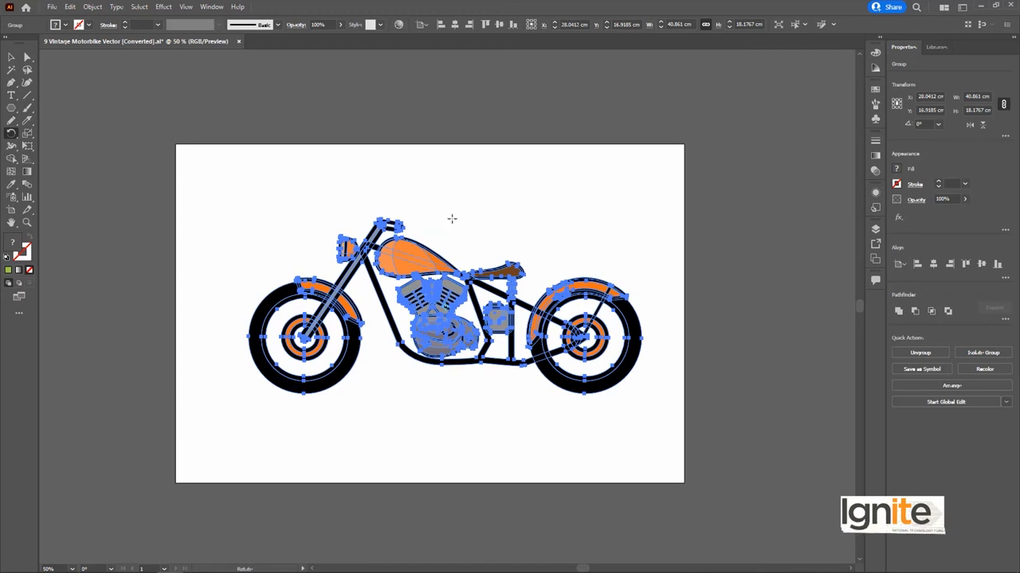
scroll(454, 305, "up", 6, "alt")
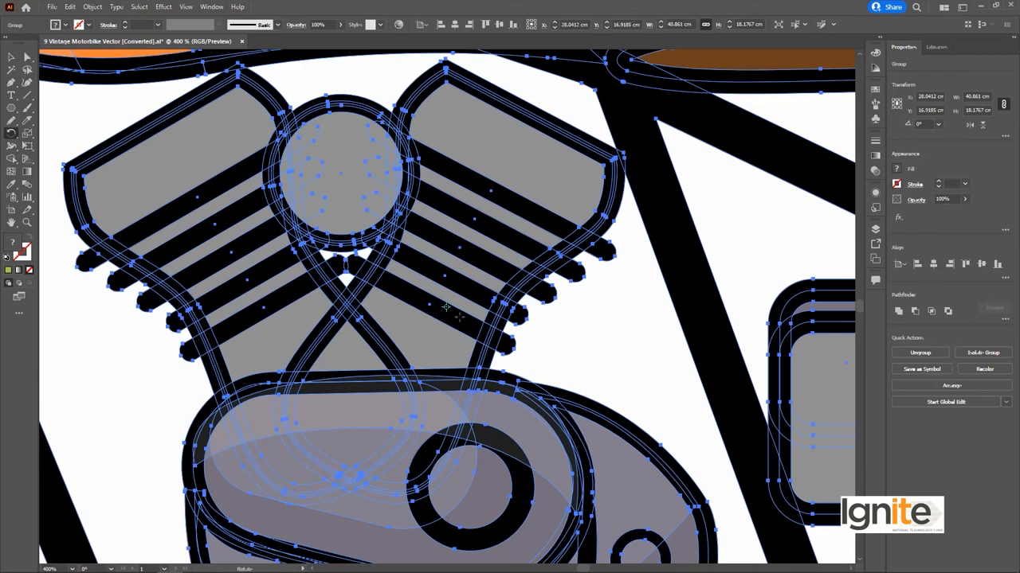
scroll(446, 306, "down", 6, "alt")
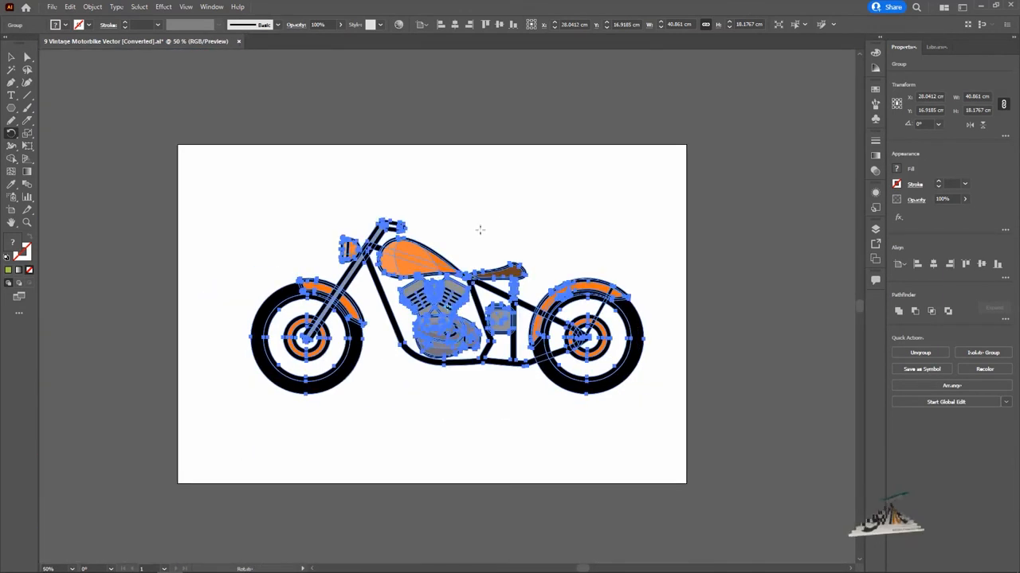
mouse_move(540, 234)
left_mouse_down()
mouse_move(503, 208)
mouse_move(414, 203)
mouse_move(464, 205)
mouse_move(592, 267)
mouse_move(649, 346)
mouse_move(540, 194)
mouse_move(438, 169)
mouse_move(555, 288)
mouse_move(534, 229)
mouse_move(539, 247)
left_mouse_up()
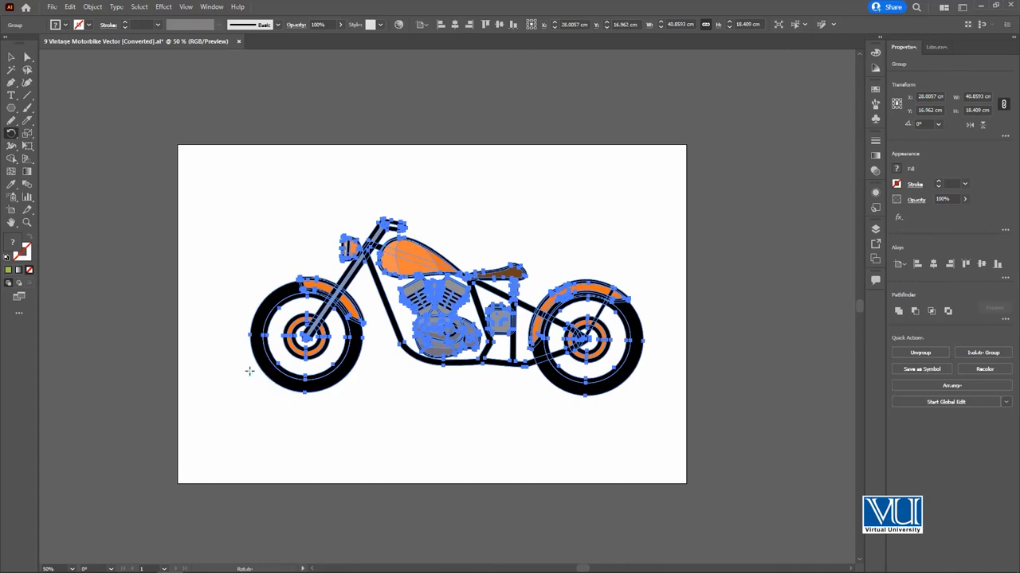
mouse_move(578, 239)
left_mouse_down()
mouse_move(510, 189)
mouse_move(546, 224)
mouse_move(595, 326)
mouse_move(596, 234)
mouse_move(557, 220)
mouse_move(564, 237)
left_mouse_up()
left_click_drag(605, 291, 541, 283)
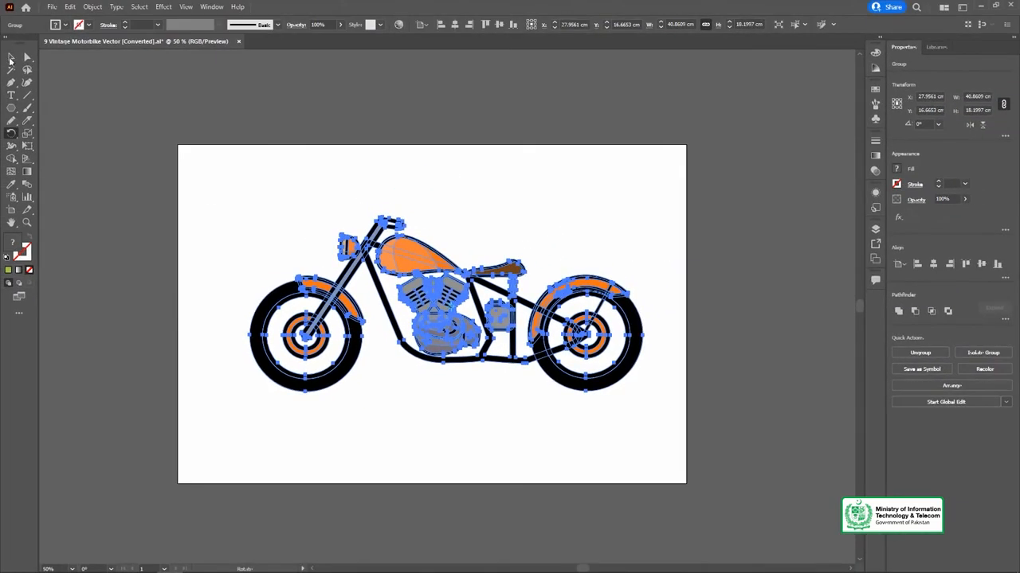
Step: Scale the motorbike group down to about 24.4 by 10.9 cm and position it left of the artboard's centre
left_click_drag(11, 133, 65, 146)
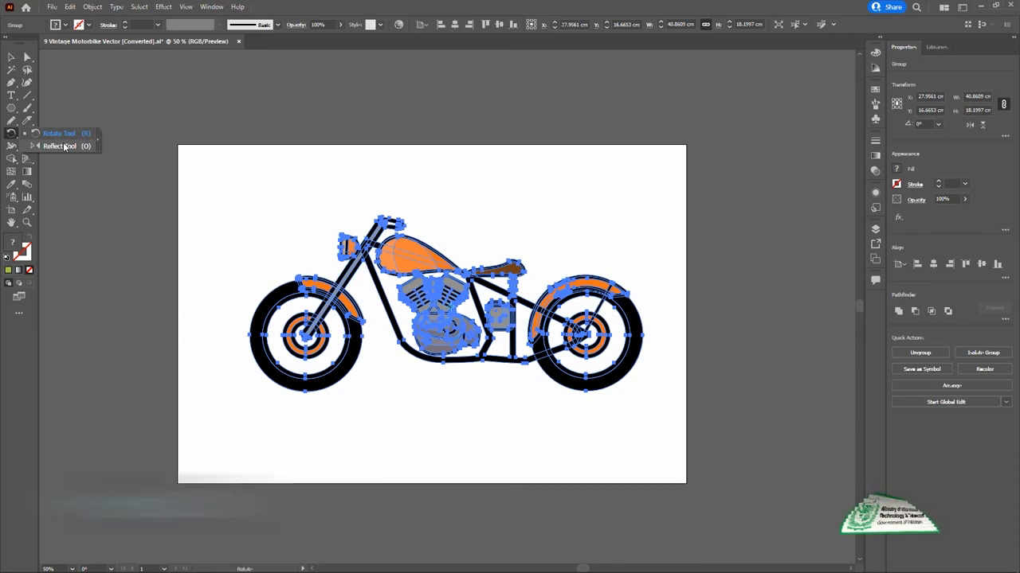
left_click_drag(65, 147, 63, 146)
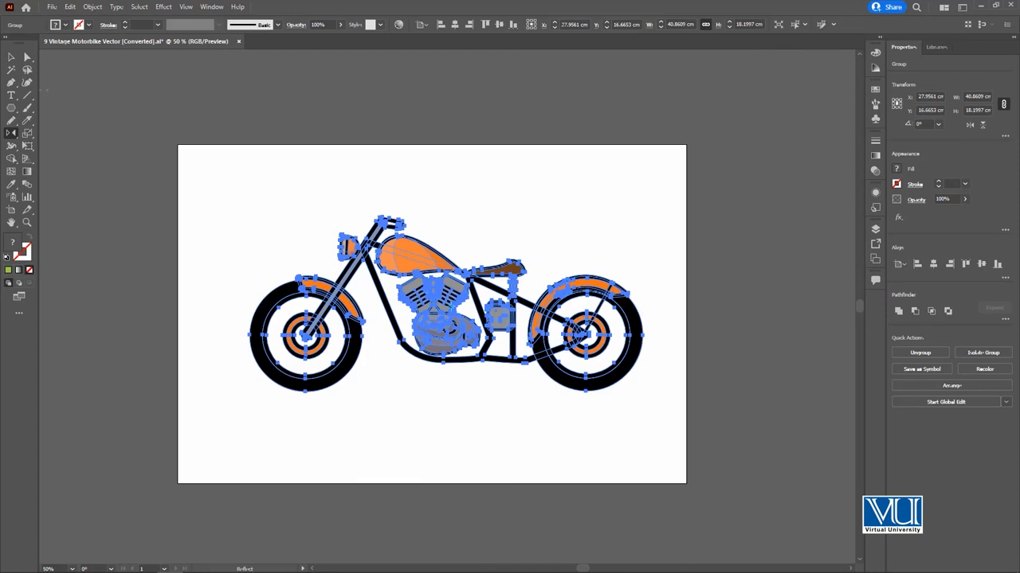
key("v")
left_click_drag(250, 216, 311, 262)
left_click_drag(419, 280, 380, 282)
Step: Reflect the motorbike group freehand with the Reflect tool several times, using different reference points and axis angles
left_click(11, 134)
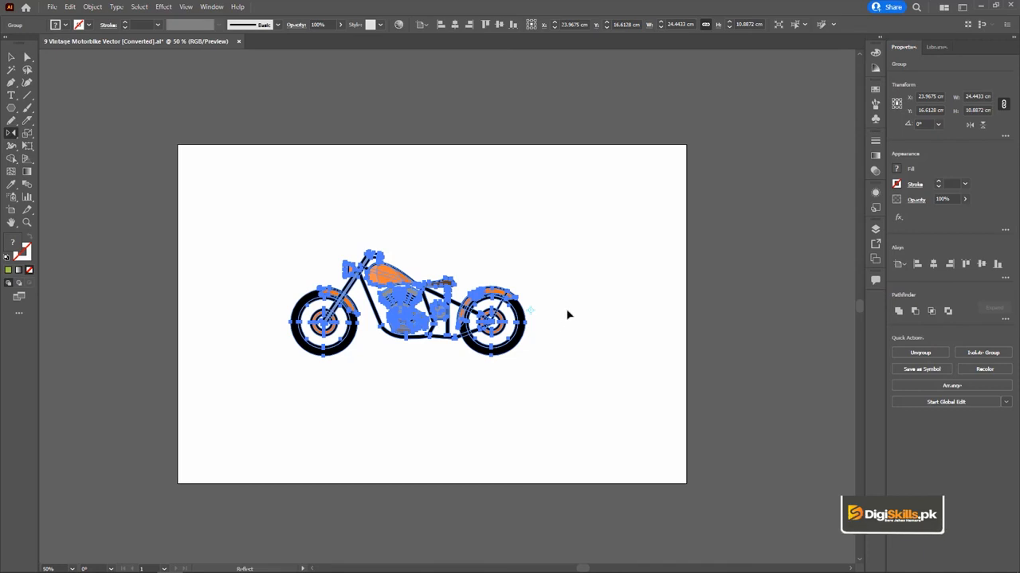
left_click_drag(557, 312, 559, 313)
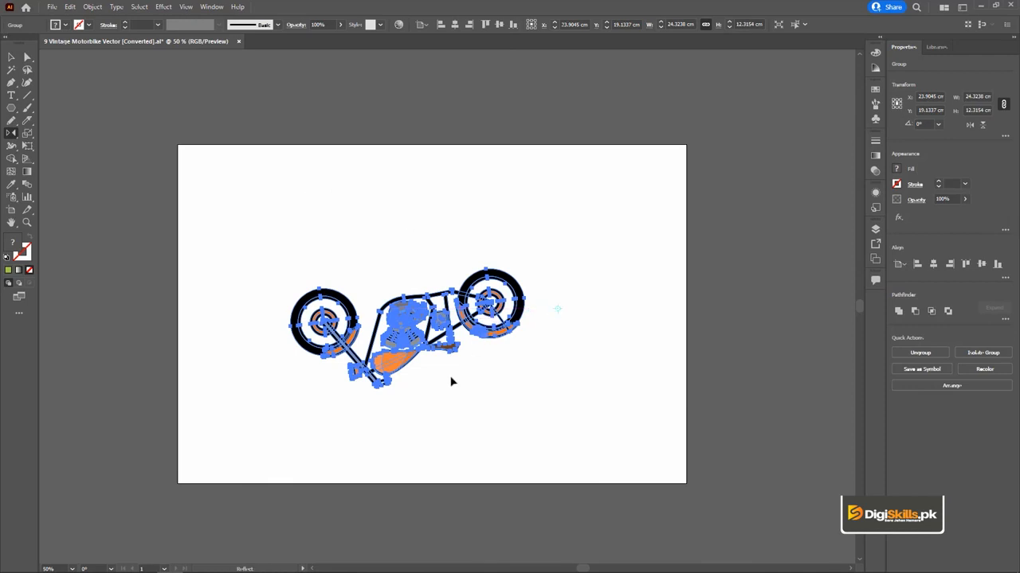
left_click_drag(450, 382, 440, 383)
left_click(344, 212)
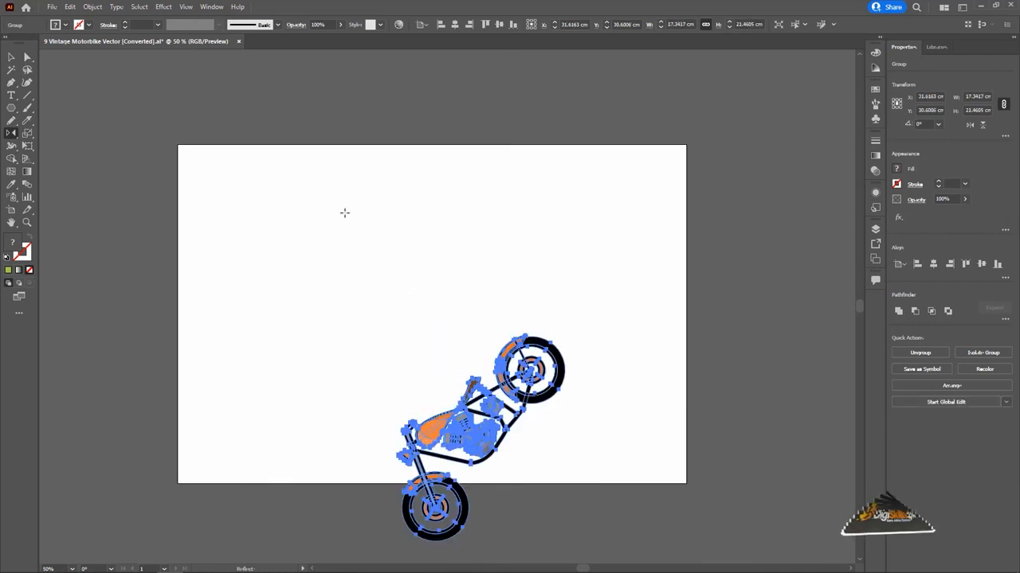
left_click_drag(586, 354, 584, 357)
left_click(347, 300)
left_click_drag(615, 317, 619, 316)
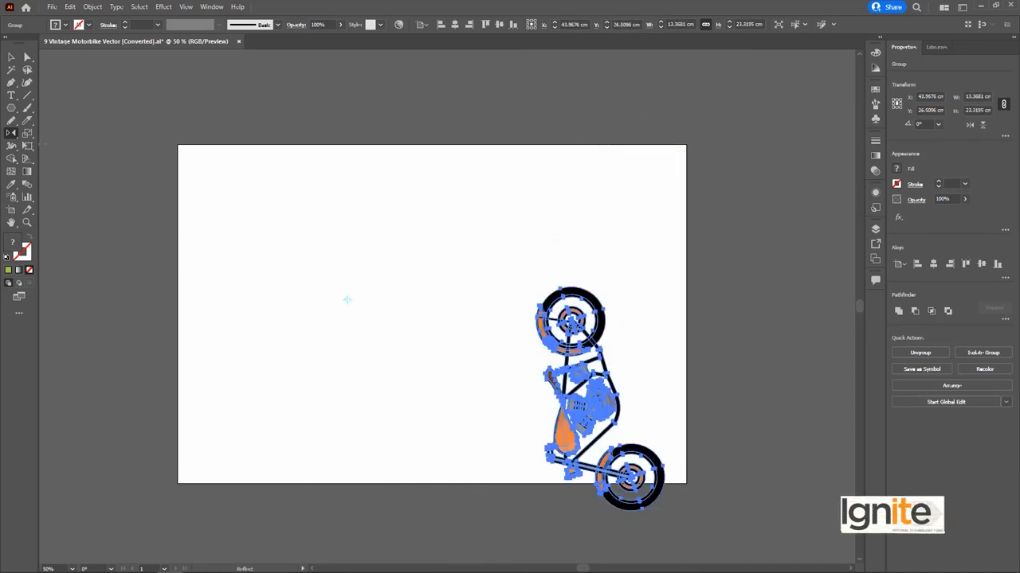
Step: Undo all the reflections of the motorbike group and return to the Selection tool
left_click(13, 58)
key("ctrl+z")
key("ctrl+z")
key("ctrl+z")
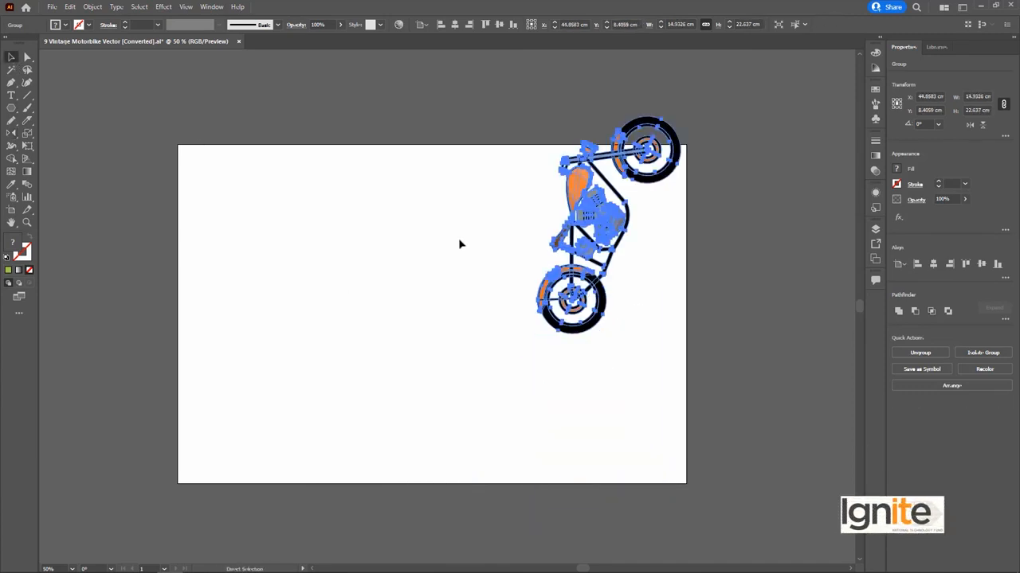
key("ctrl+z")
key("ctrl+z")
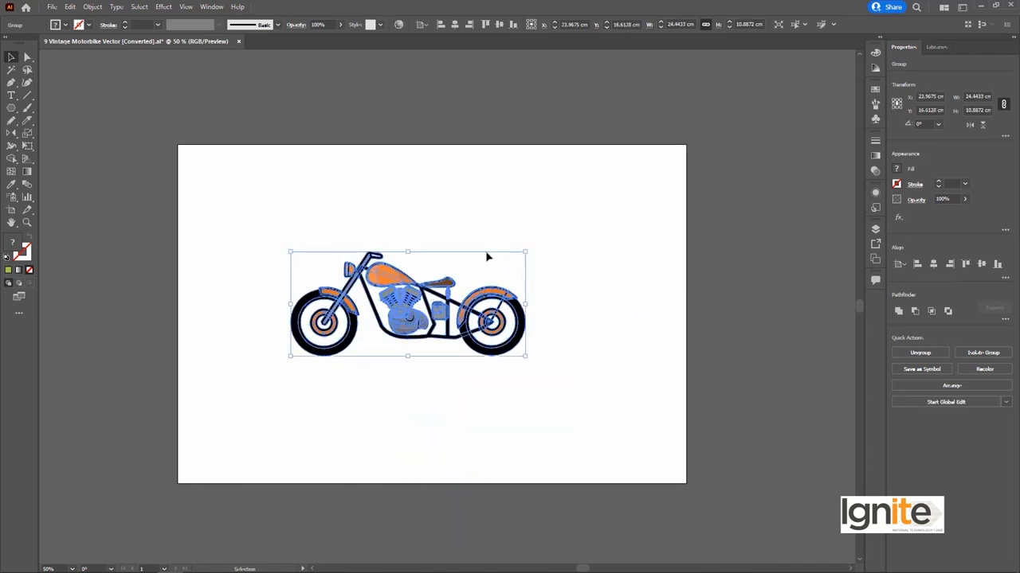